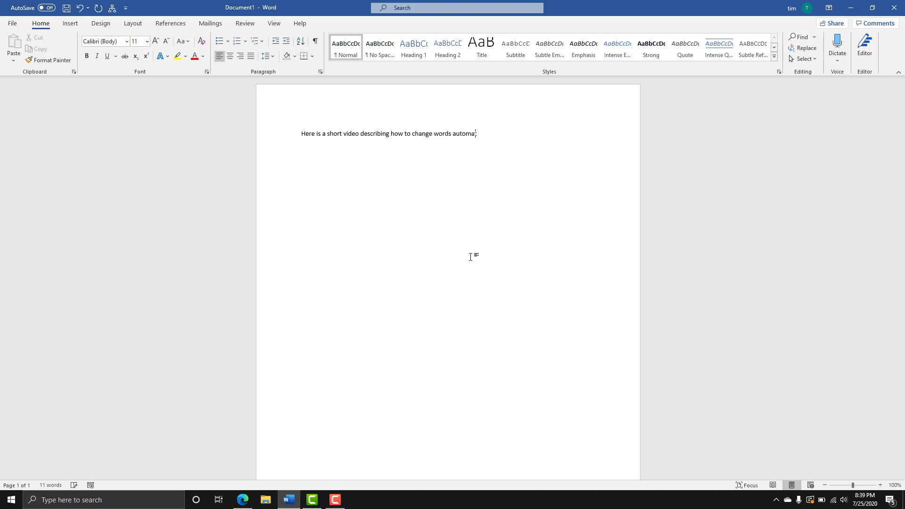
Finish the opening sentence so it ends "automatically as well as adding auto text and macros to Microsoft Word.."
text(as well as adding auto text and macros)
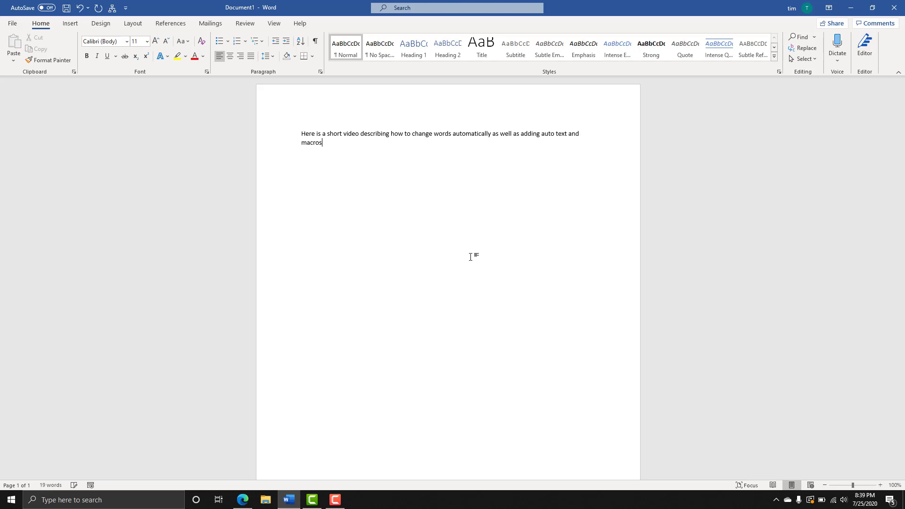
text( to Microsoft Word..)
key(alt+t)
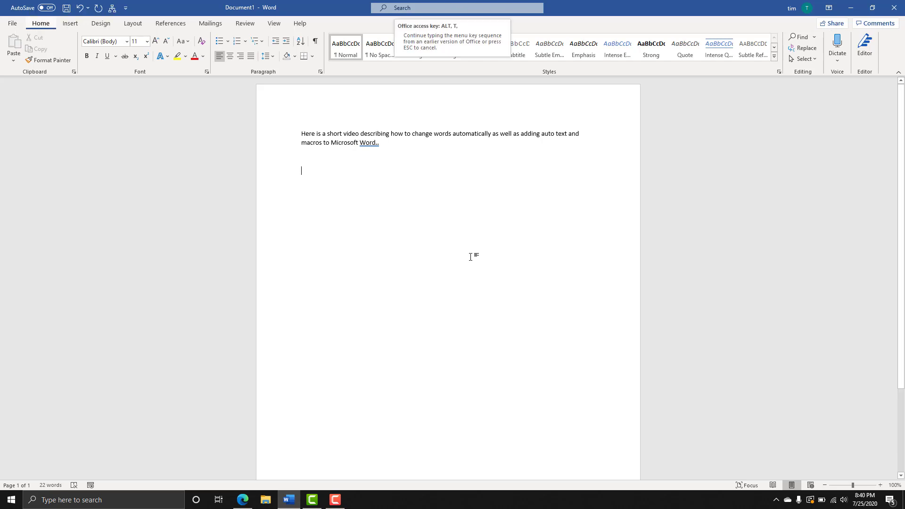
key(a)
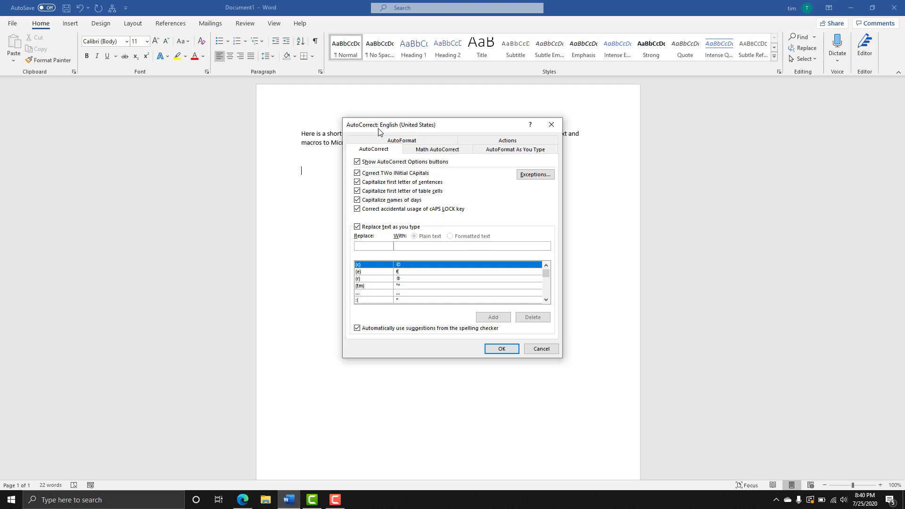
key(Escape)
Add an AutoCorrect entry that replaces ".name" with "nTRaaS", and enter .name below the opening sentence to test it
click(11, 25)
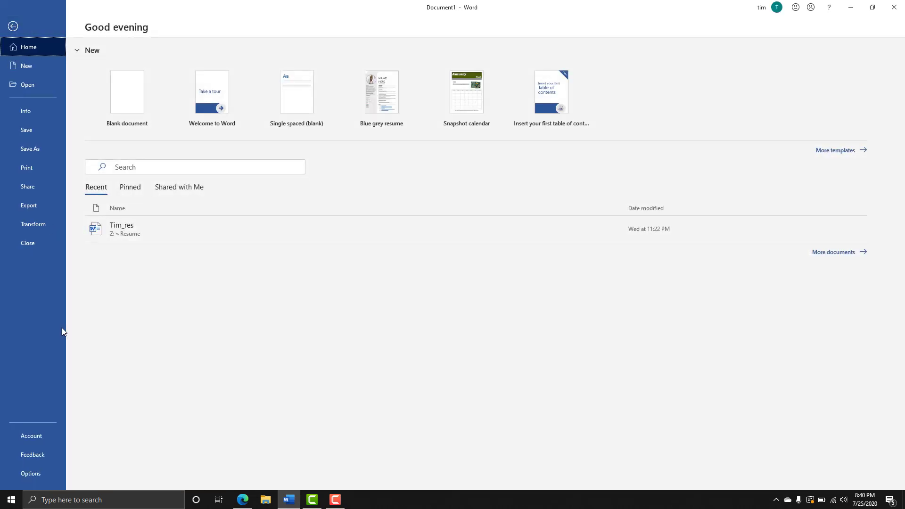
click(34, 476)
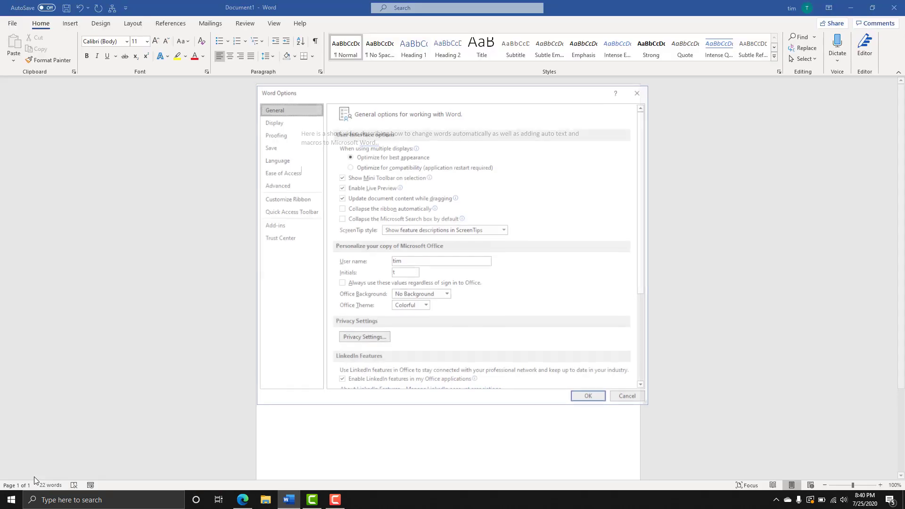
click(285, 133)
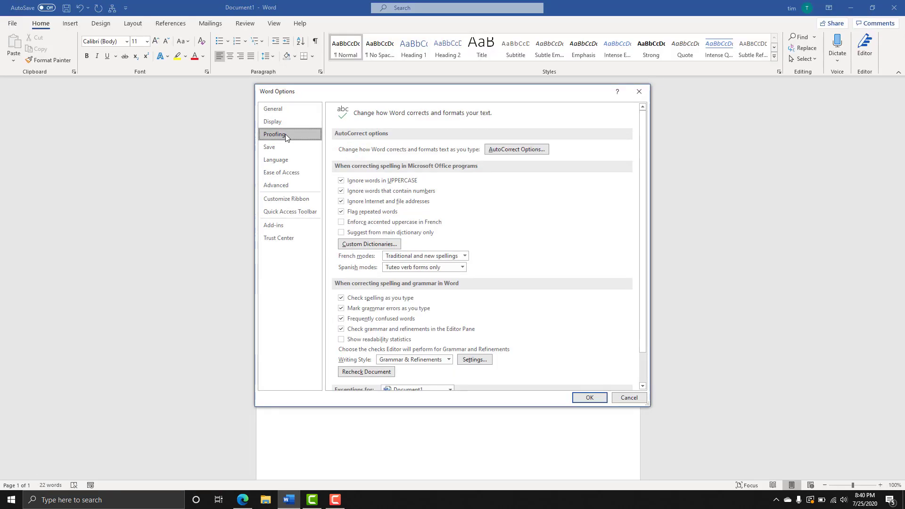
click(510, 150)
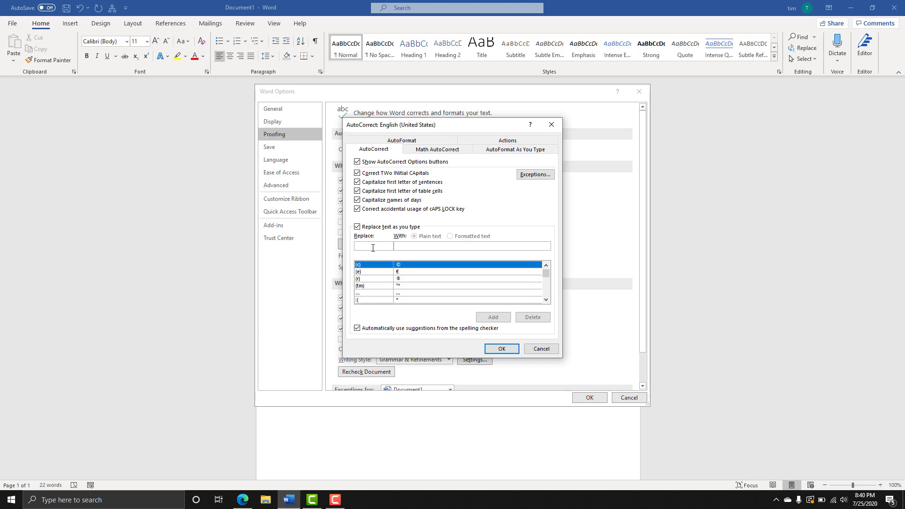
text(.name)
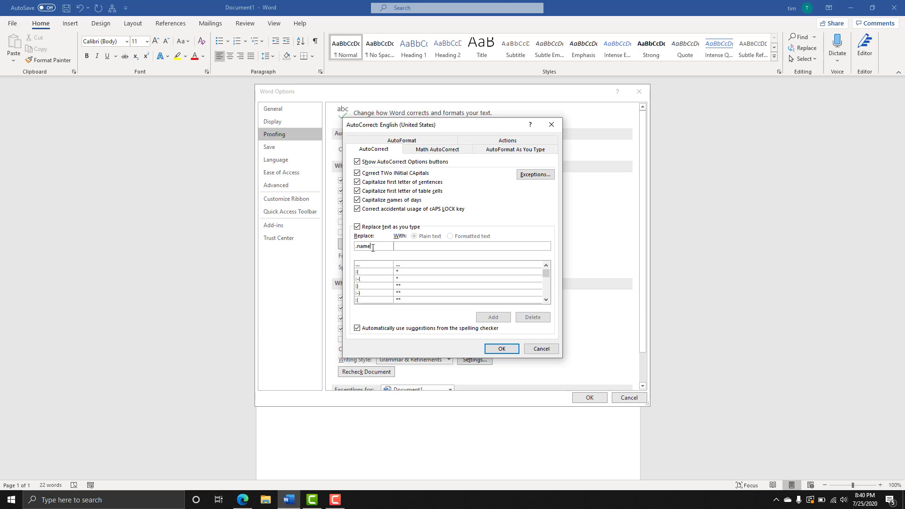
text(nTRaaS)
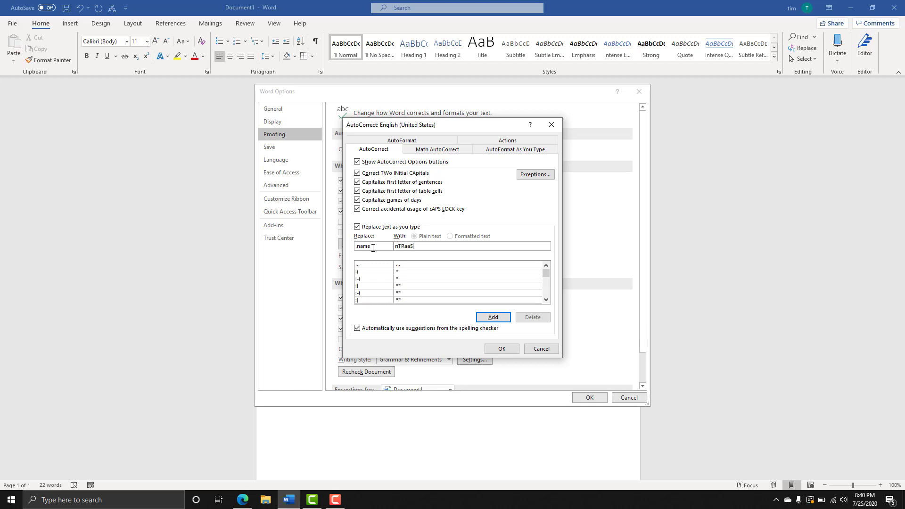
click(489, 318)
click(506, 349)
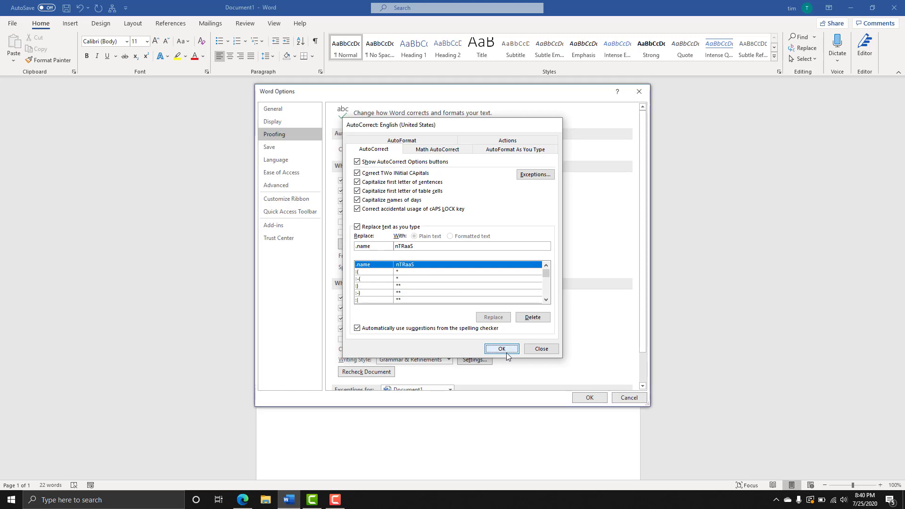
click(589, 398)
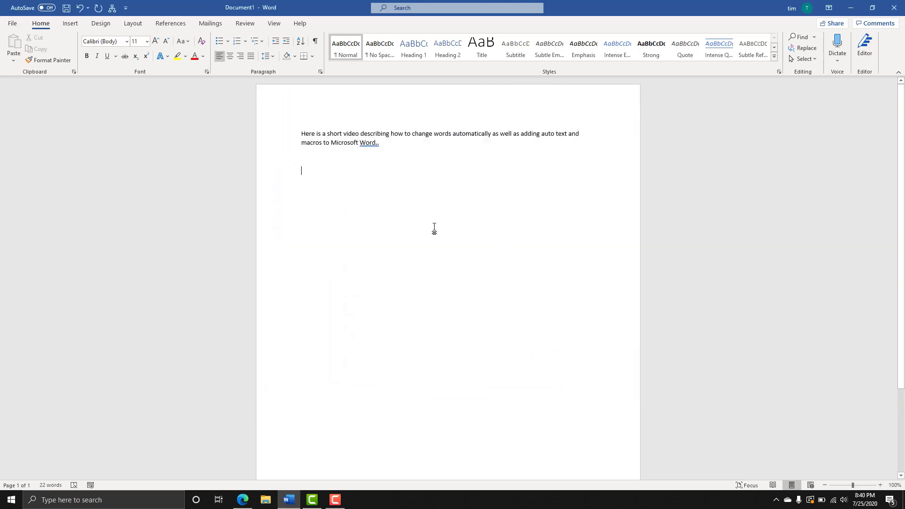
text(.name)
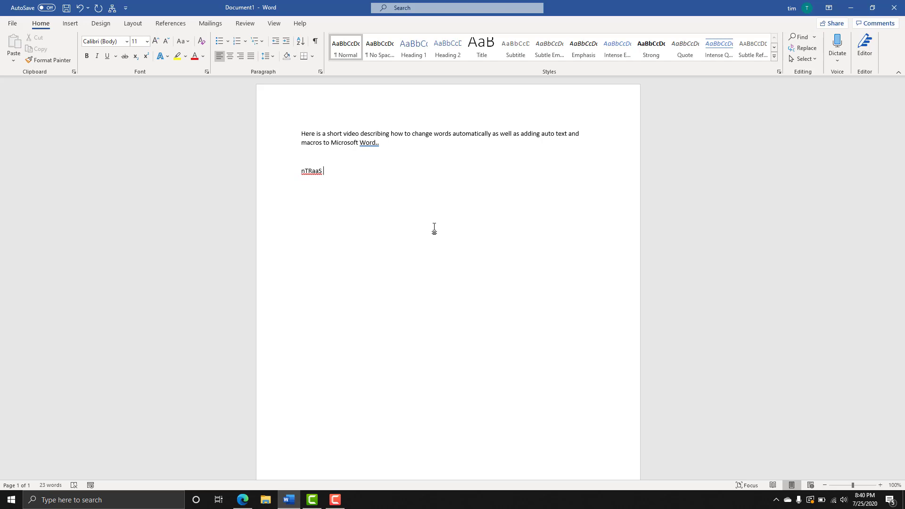
key(alt+t)
key(a)
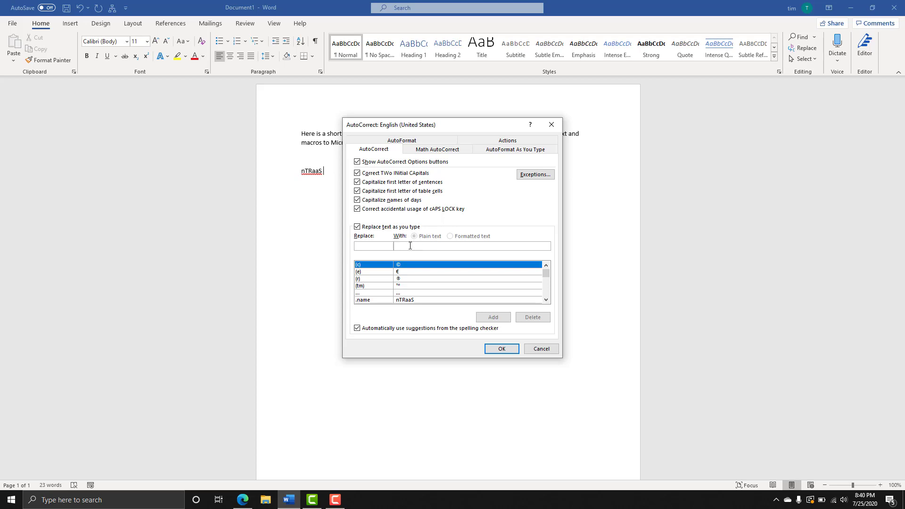
click(410, 246)
text(aaaaaaaaaaaaaaaaaaaaaaaaaaaaaaaaaaaaaaaaaaaaaaaaaaaaaa)
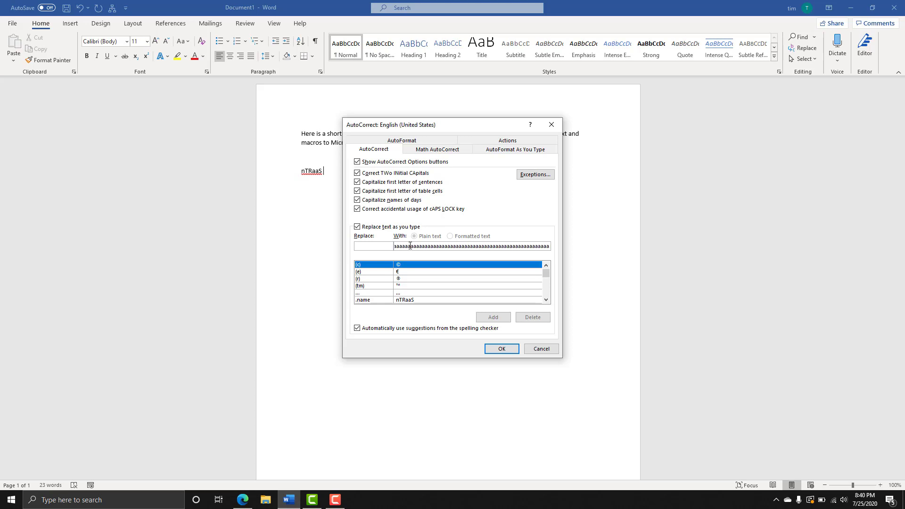
key(BackSpace)
key(BackSpace)
key(BackSpace)
key(BackSpace)
key(BackSpace)
key(BackSpace)
key(BackSpace)
key(BackSpace)
key(BackSpace)
key(BackSpace)
key(BackSpace)
key(BackSpace)
key(BackSpace)
key(BackSpace)
key(BackSpace)
key(BackSpace)
key(BackSpace)
key(BackSpace)
key(BackSpace)
key(ctrl+BackSpace)
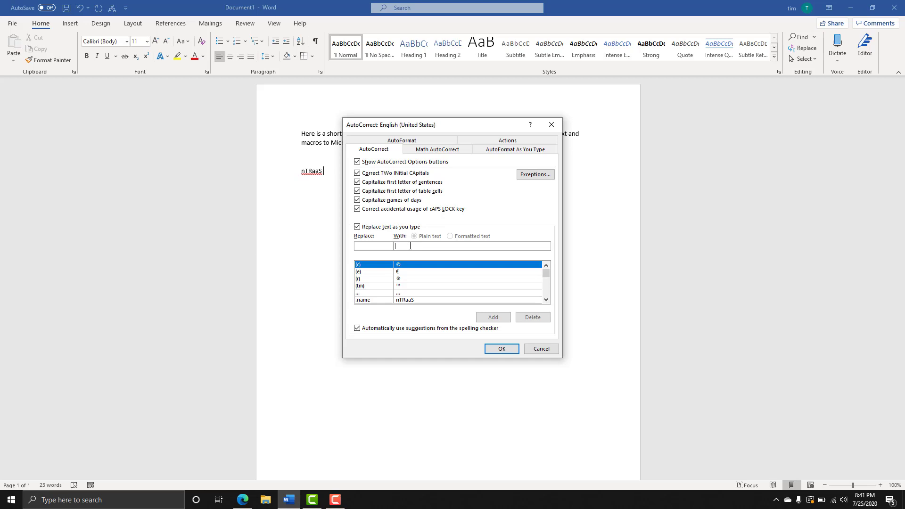
click(541, 350)
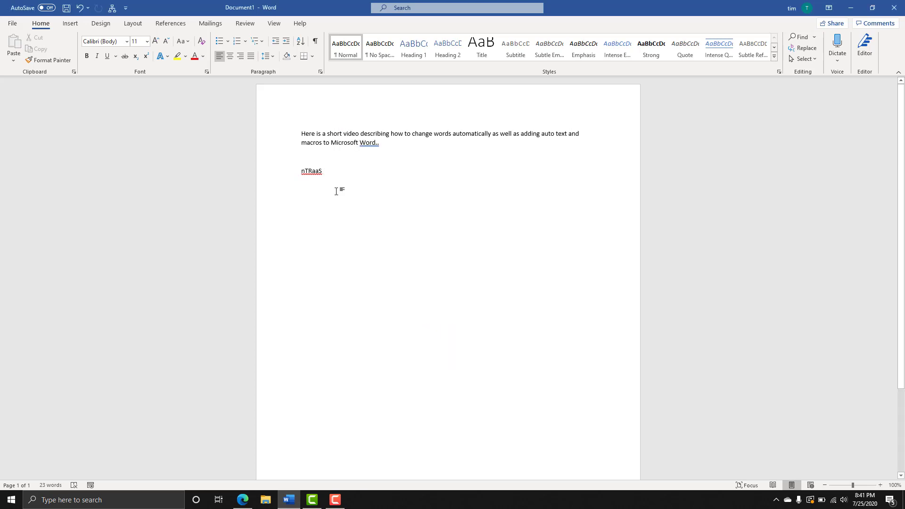
Start a new paragraph below the nTRaaS line, leaving one empty paragraph between them
key(Return)
key(Return)
click(70, 25)
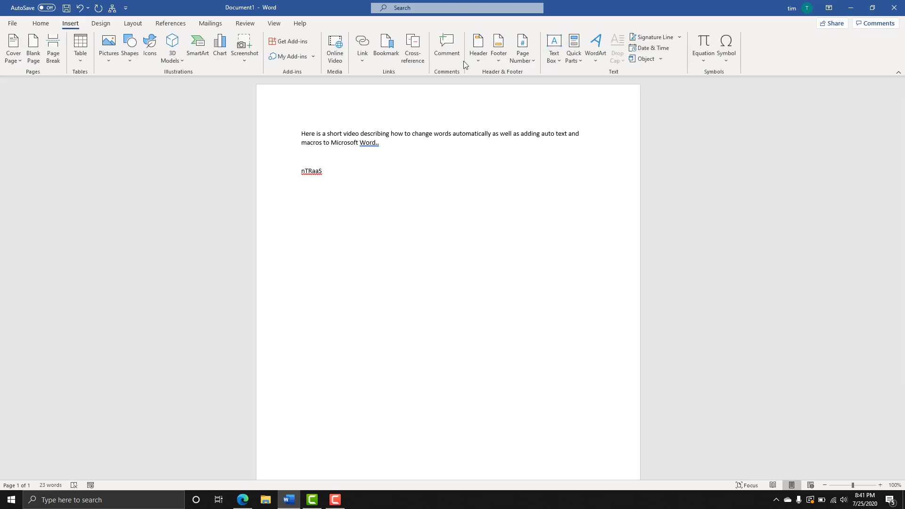
click(574, 64)
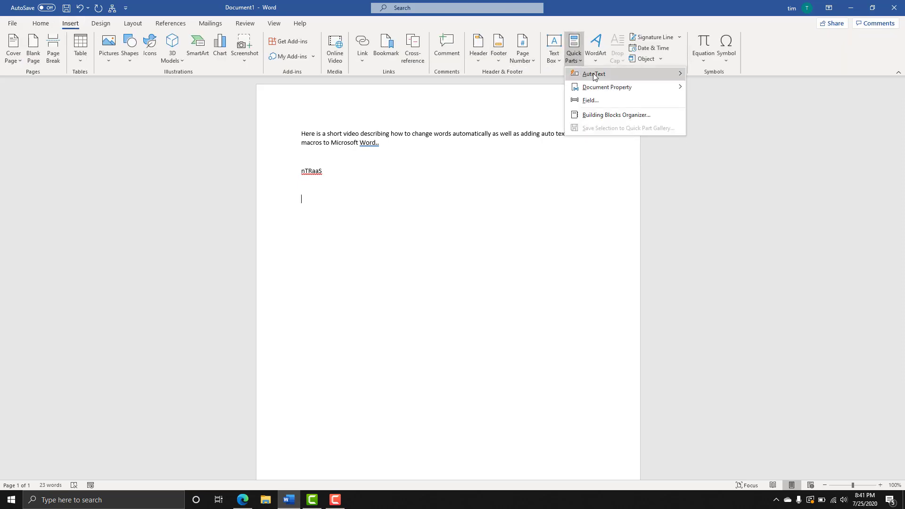
mouse_move(594, 73)
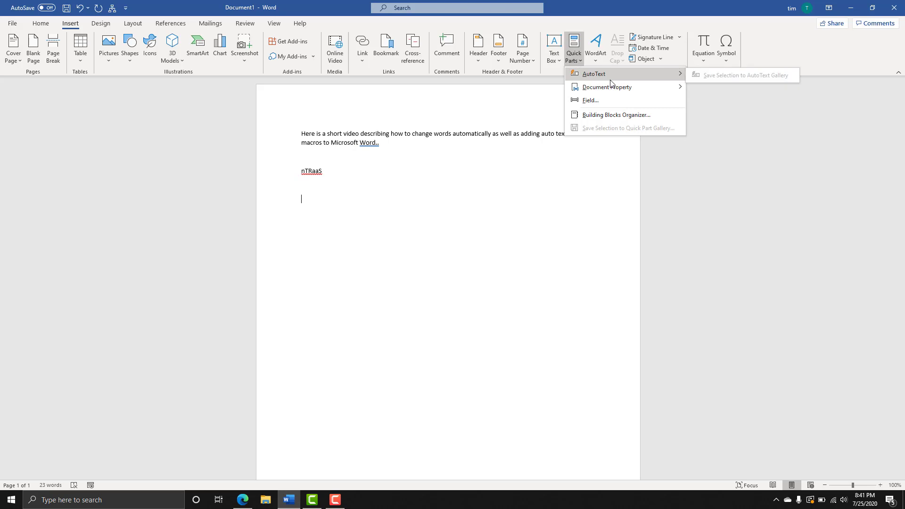
click(380, 216)
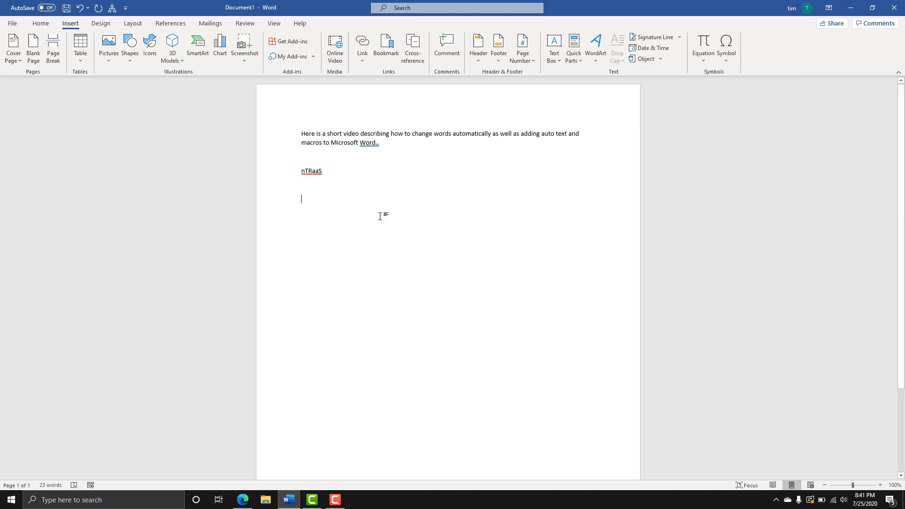
Write the line "nTRaaS – Your Source for training your way, & training as a service" in the new paragraph
text(nT)
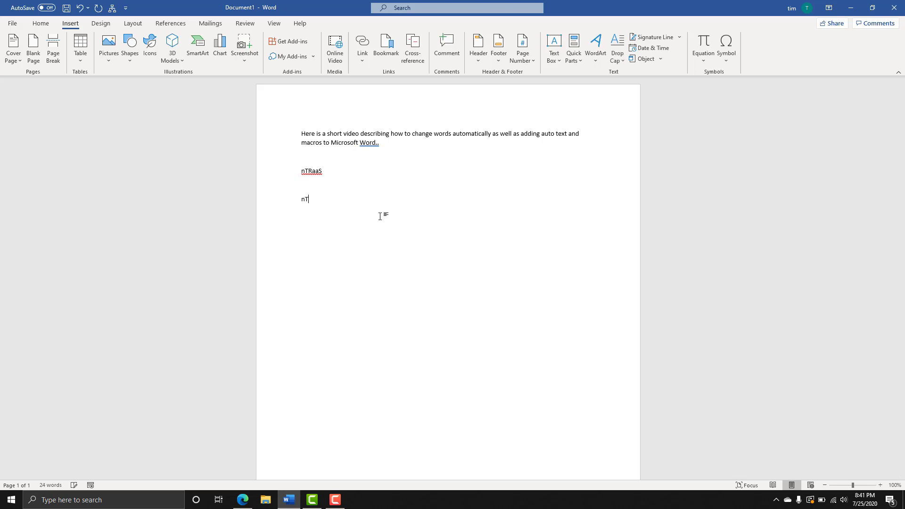
text(RaaS – Your Source for training your way)
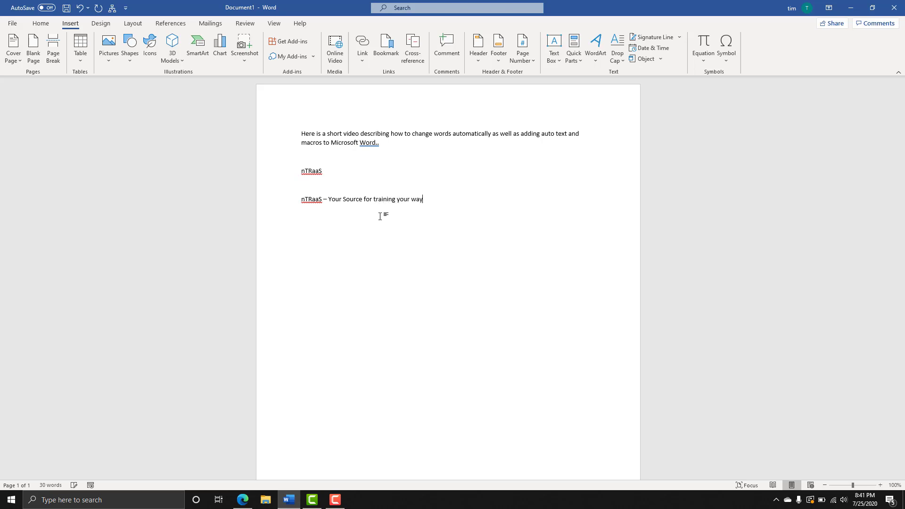
text(, & training as a service)
Start saving the whole "nTRaaS – Your Source for training your way" line as an AutoText entry named "nTRaaS – intro"
triple_click(494, 203)
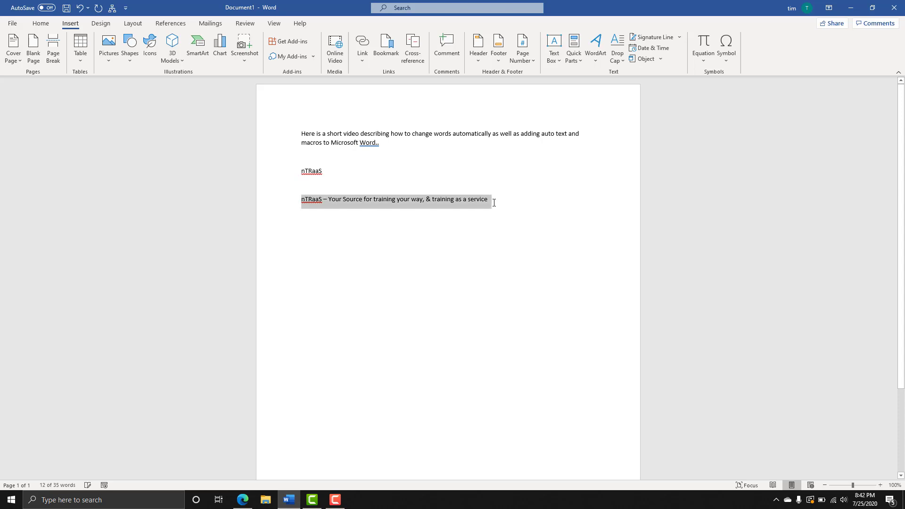
click(574, 56)
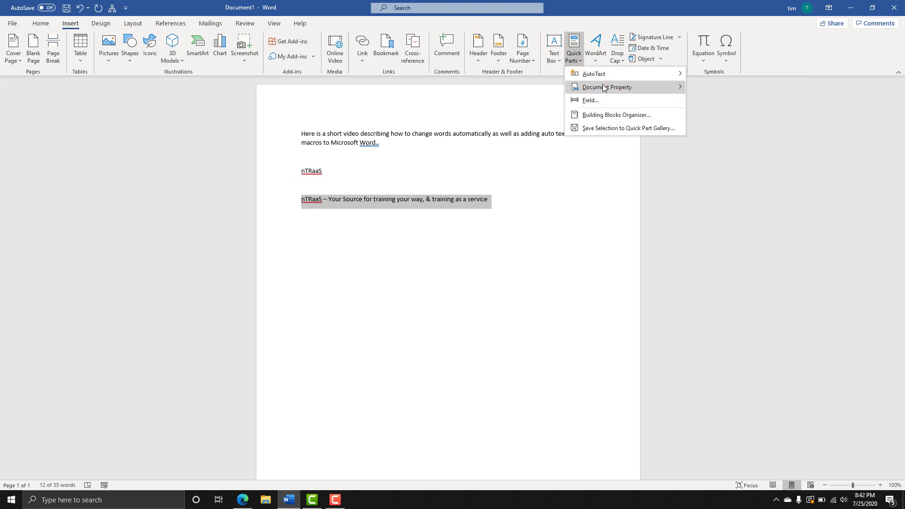
mouse_move(604, 77)
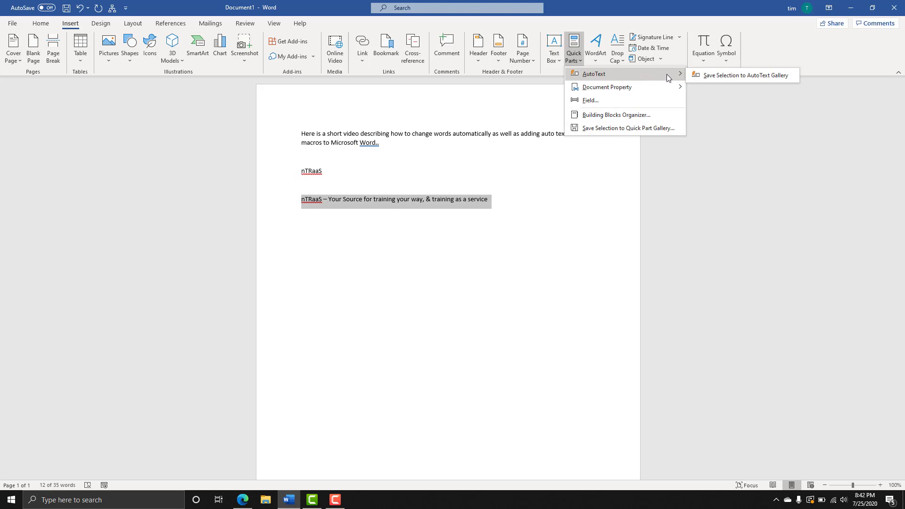
click(719, 76)
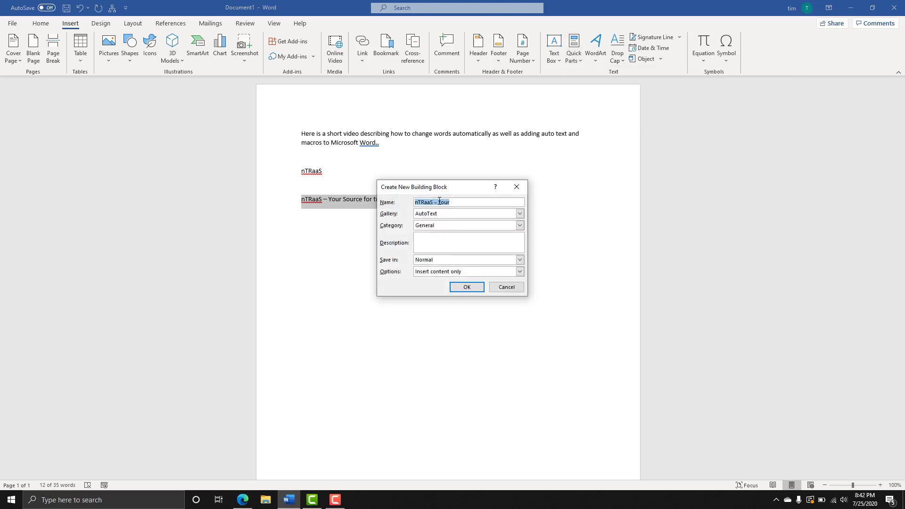
drag(438, 201, 482, 209)
text(intro)
Save the building block in the AutoText gallery with category General, stored in Normal, with the option Insert content only
click(519, 215)
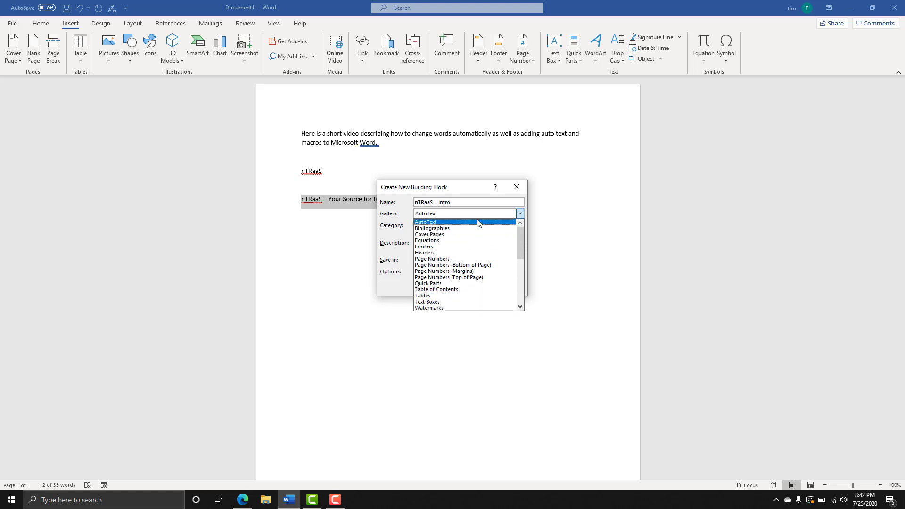
click(405, 221)
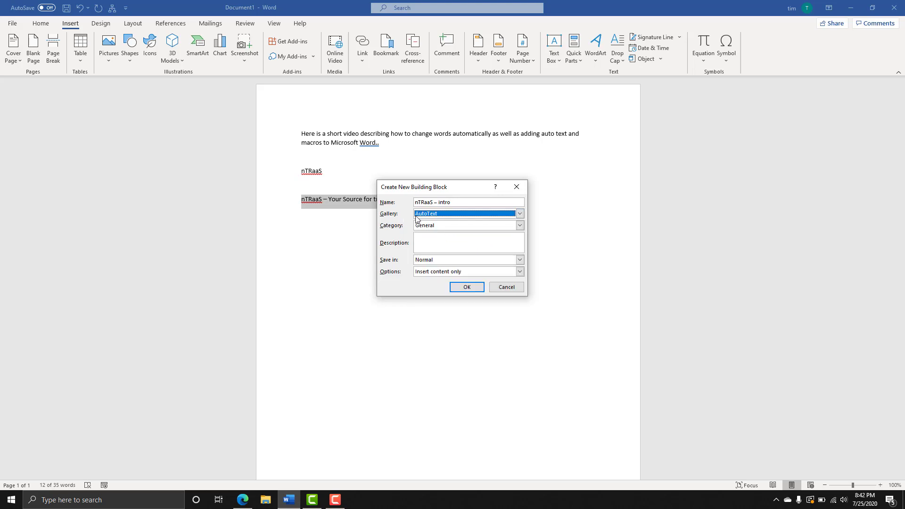
click(452, 227)
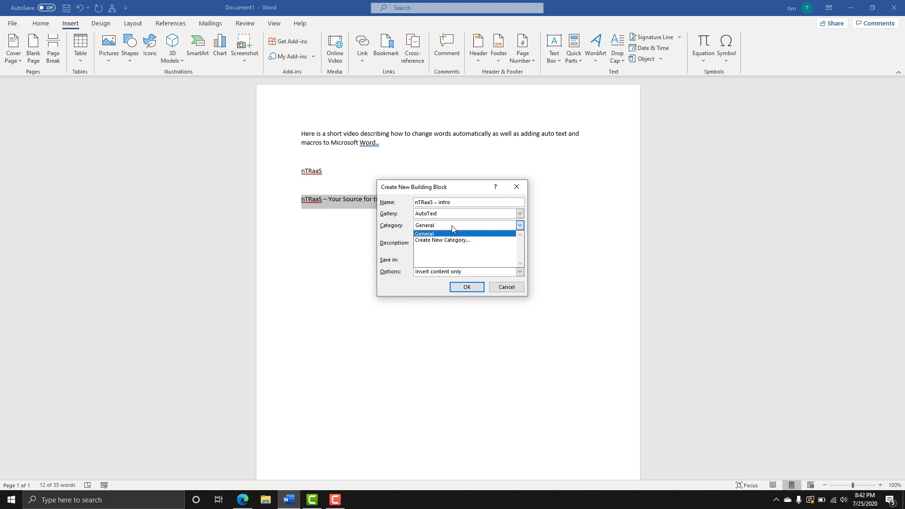
click(452, 227)
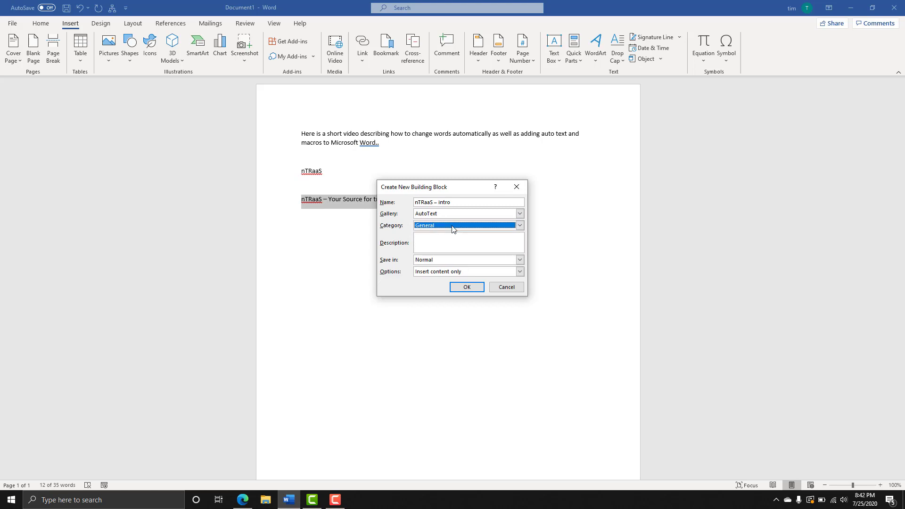
click(445, 262)
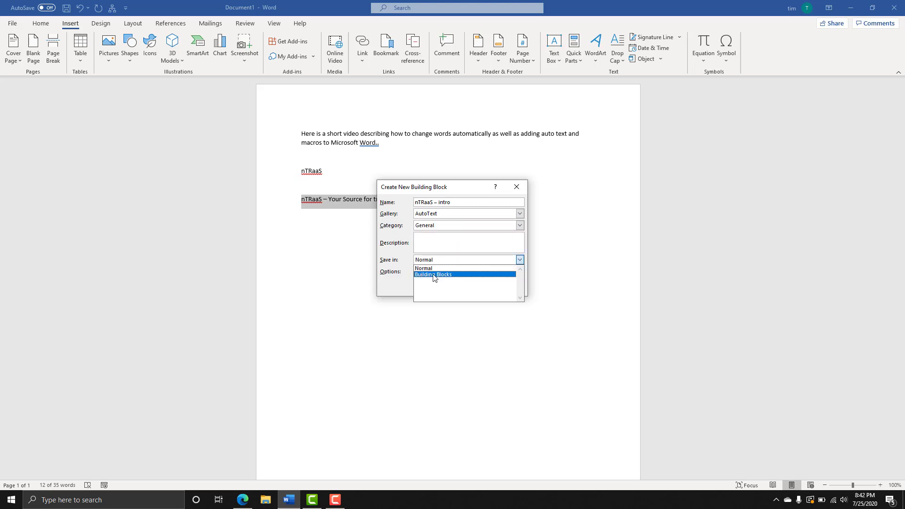
click(443, 269)
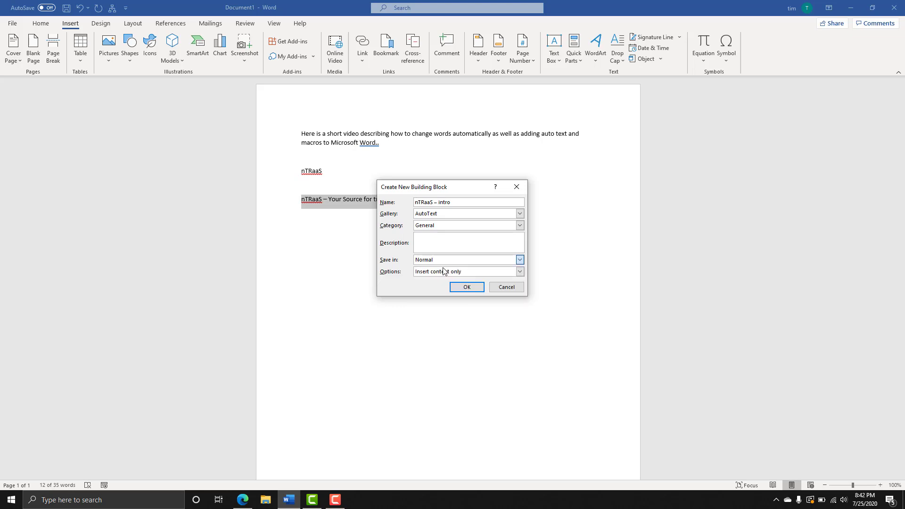
click(457, 273)
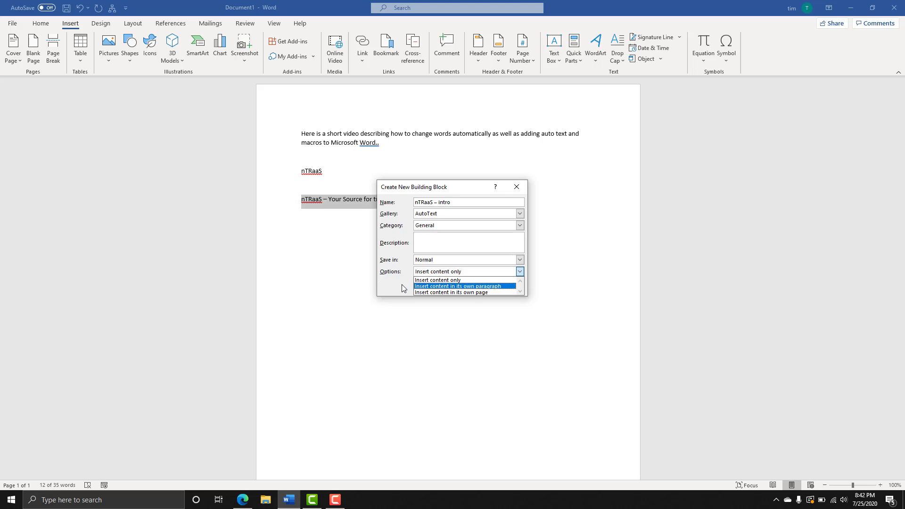
click(422, 281)
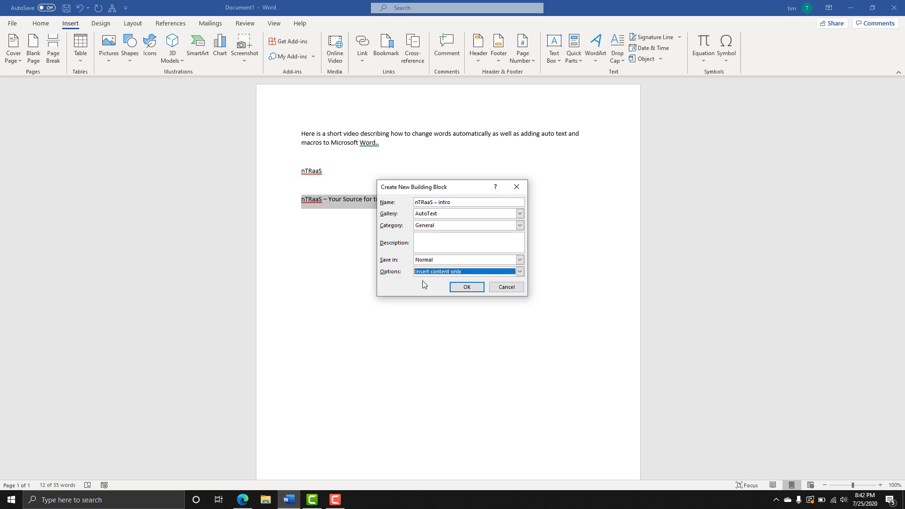
click(470, 288)
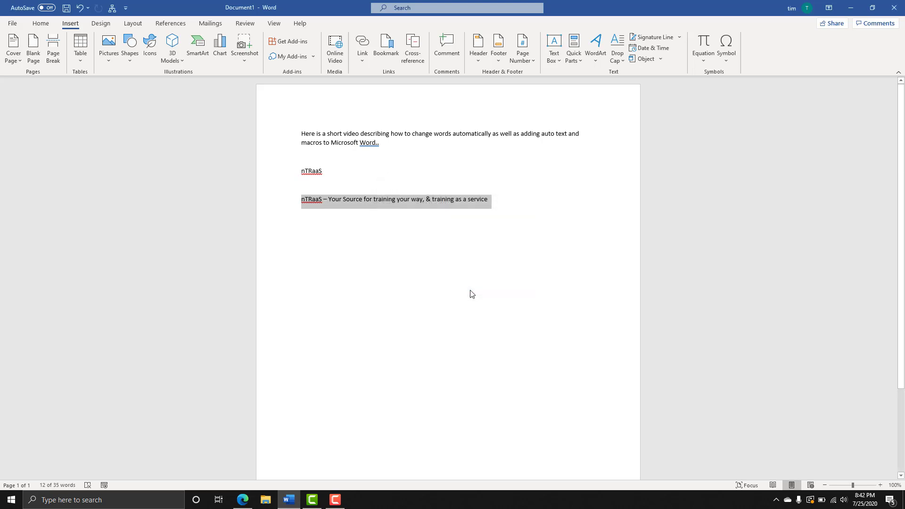
Insert the "nTRaaS – intro" AutoText entry in a new paragraph below the existing tagline
click(524, 225)
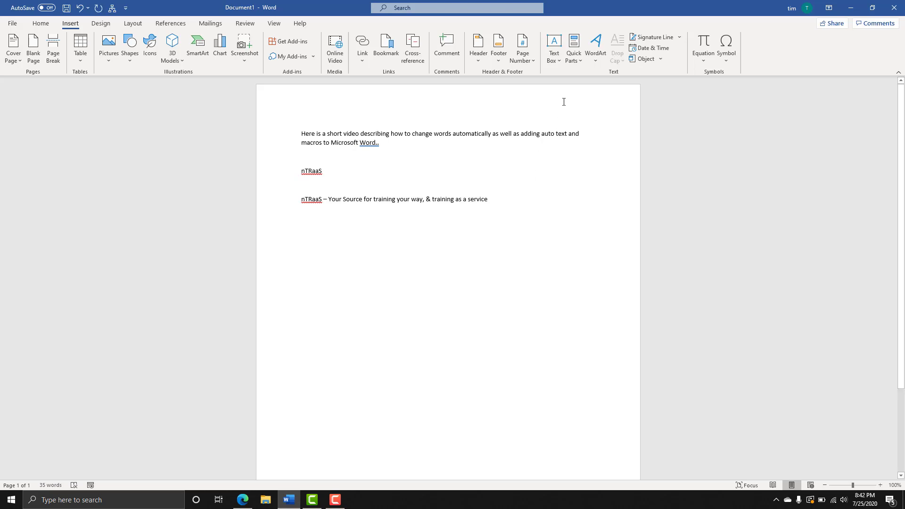
click(580, 60)
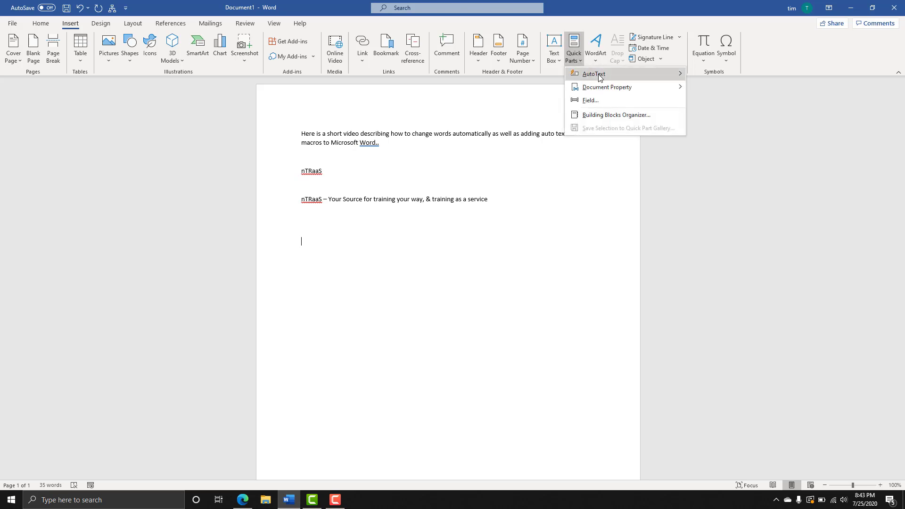
mouse_move(599, 78)
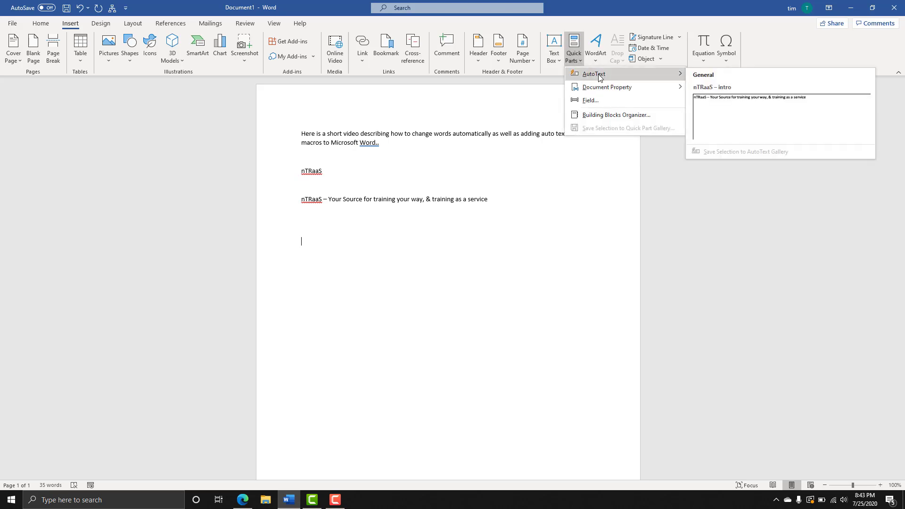
click(738, 102)
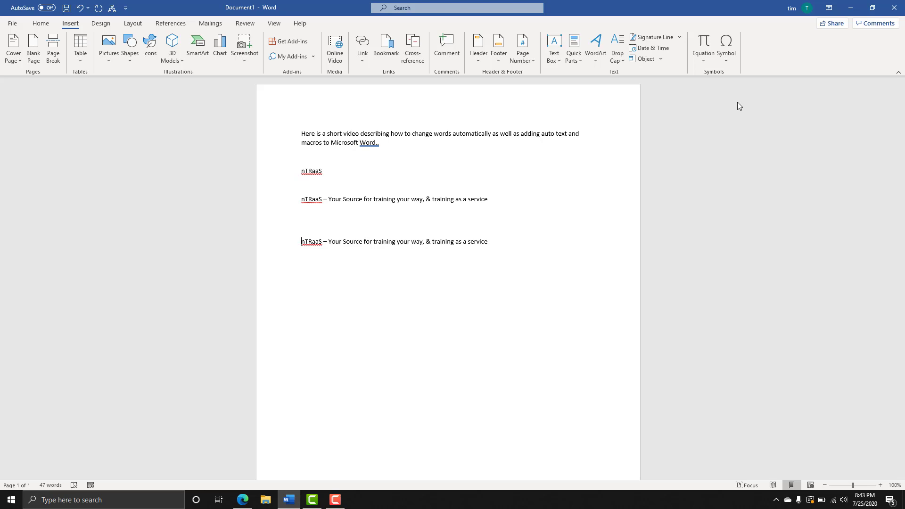
Make the entire newly inserted "nTRaaS – Your Source for training your way" line bold
key(Home)
key(shift+Right)
key(shift+Right)
key(shift+Right)
key(shift+Right)
key(shift+Right)
key(shift+Right)
key(shift+Right)
key(shift+Right)
key(shift+Right)
key(shift+Right)
key(shift+Right)
key(shift+Right)
key(shift+Right)
key(shift+Right)
key(shift+Right)
key(shift+Right)
key(shift+Right)
key(shift+Right)
key(shift+Right)
key(shift+Right)
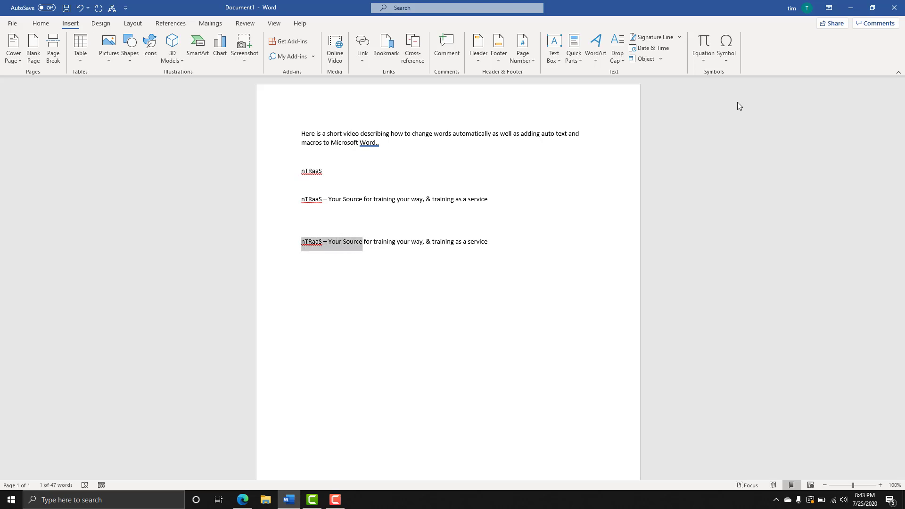
key(shift+Right)
key(shift+Right)
key(shift+Right)
key(shift+Right)
key(shift+Right)
key(shift+Right)
key(shift+Right)
key(shift+Right)
key(shift+Right)
key(shift+Right)
key(shift+Right)
key(shift+Right)
key(shift+Right)
key(shift+Right)
key(shift+Right)
key(shift+Right)
key(shift+Right)
key(shift+Right)
key(shift+Right)
key(shift+Right)
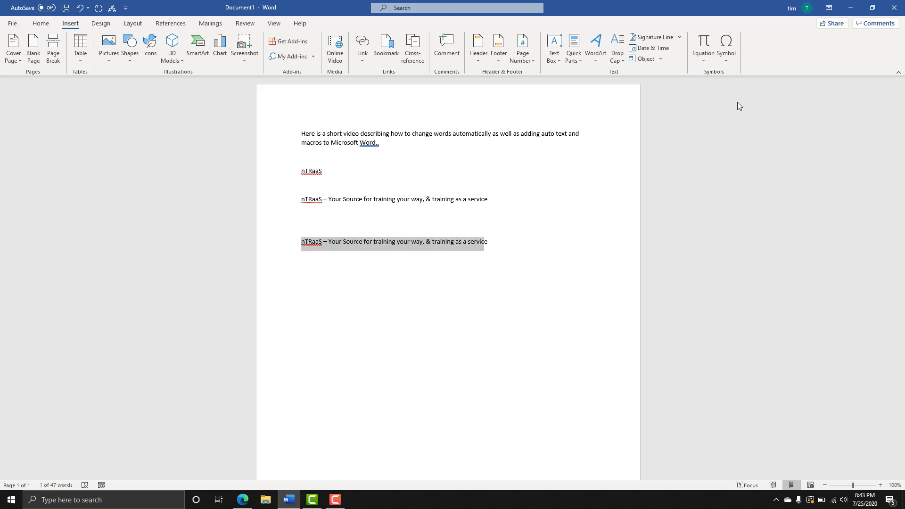
key(ctrl+b)
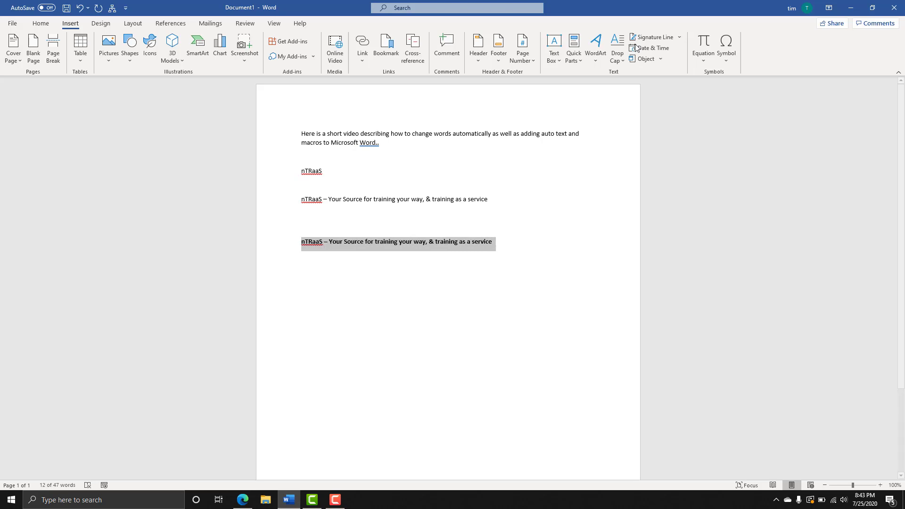
Save the bold line to the Quick Parts gallery as a building block named "nTRaaS – intro bold", keeping the other settings
click(574, 56)
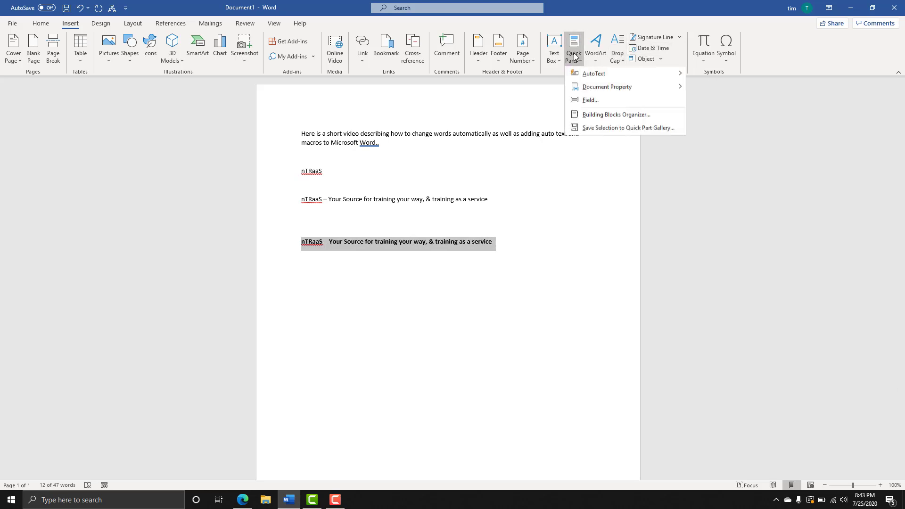
click(597, 129)
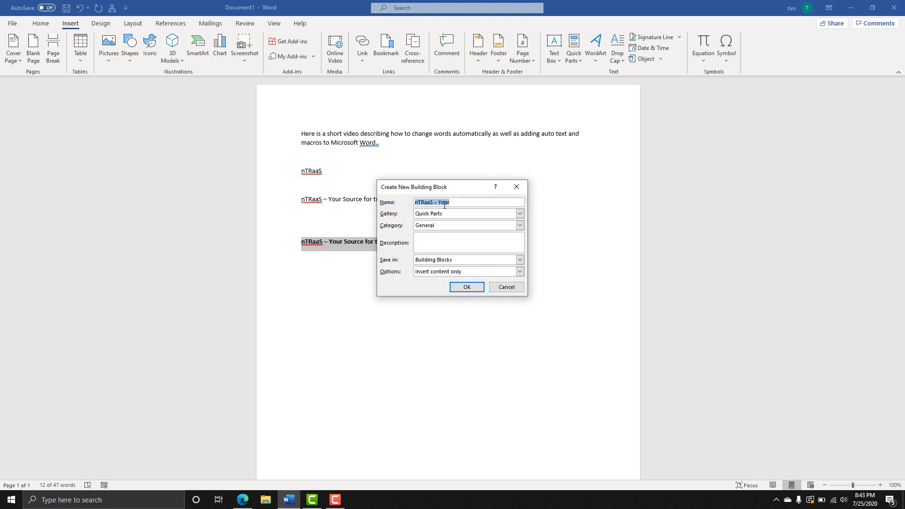
drag(439, 203, 467, 204)
text(intro bold)
click(465, 289)
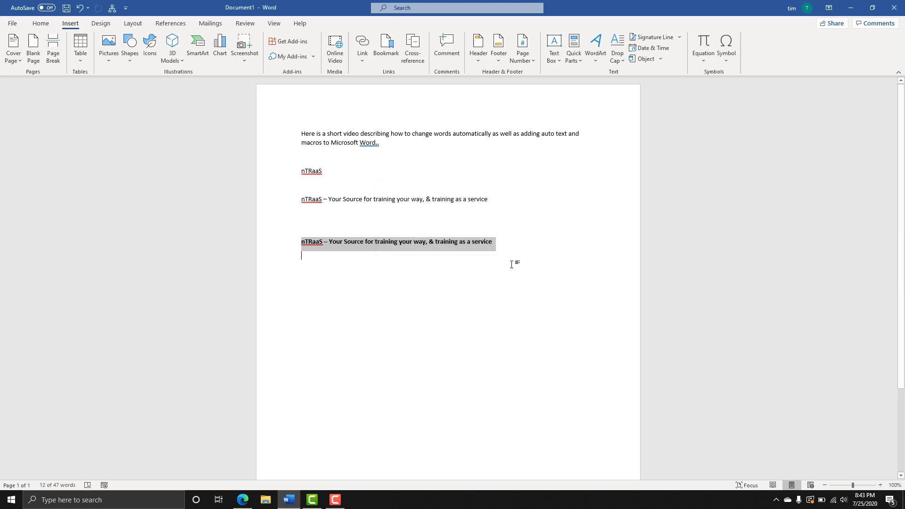
Add empty paragraphs below the bold line and place the insertion point in the last one
click(511, 264)
key(Return)
key(Return)
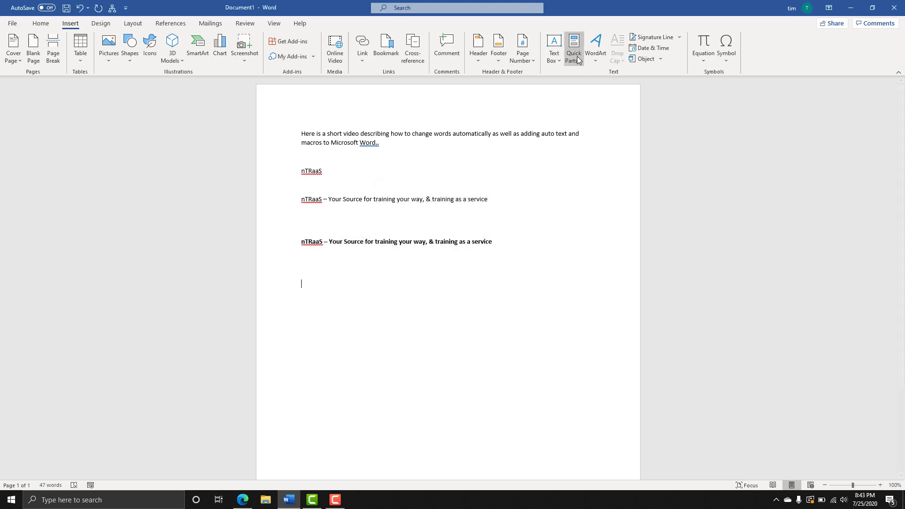
Review the saved entries in the Quick Parts and AutoText galleries without inserting any
click(576, 57)
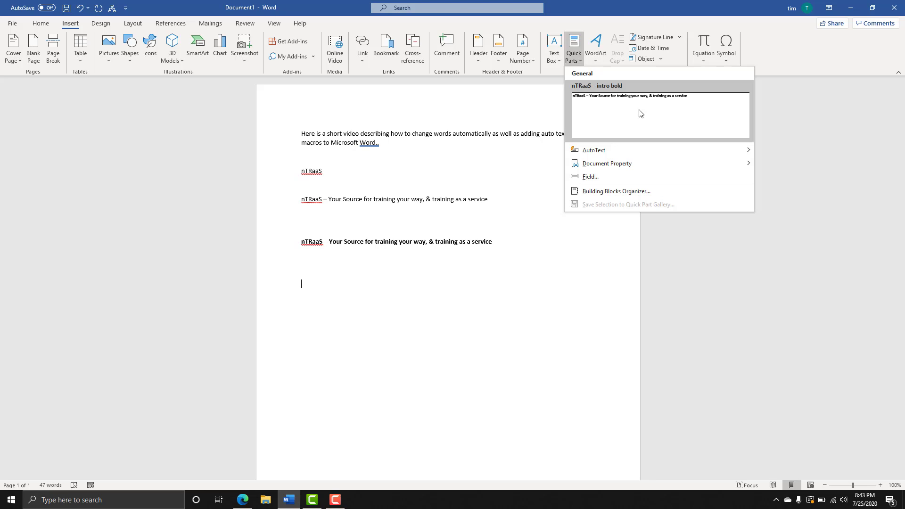
click(580, 59)
click(579, 59)
mouse_move(629, 152)
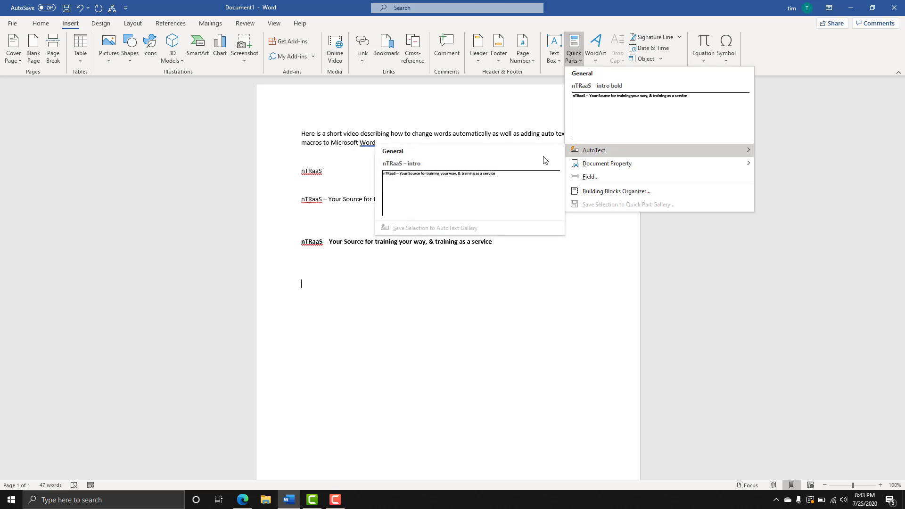
key(Escape)
key(Escape)
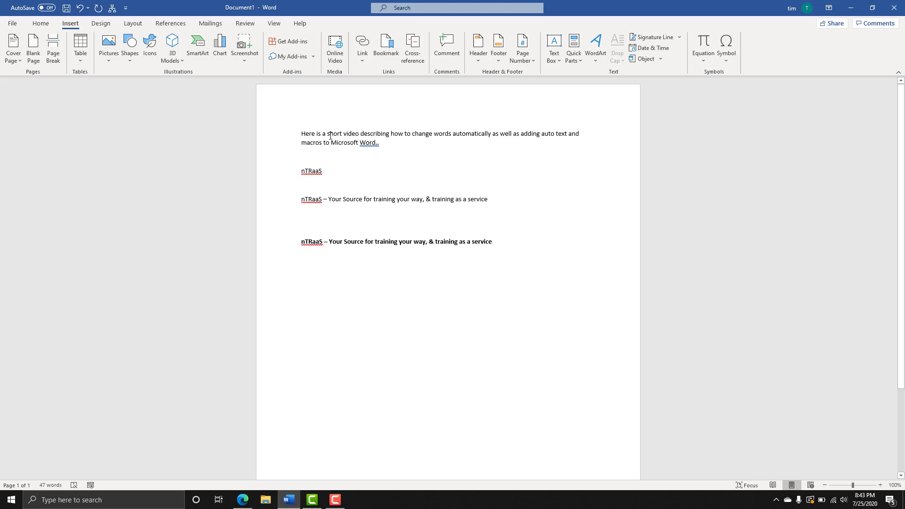
Try to record a macro named ntraas_intro assigned to a button, cancel the button customization and stop the recording
click(275, 24)
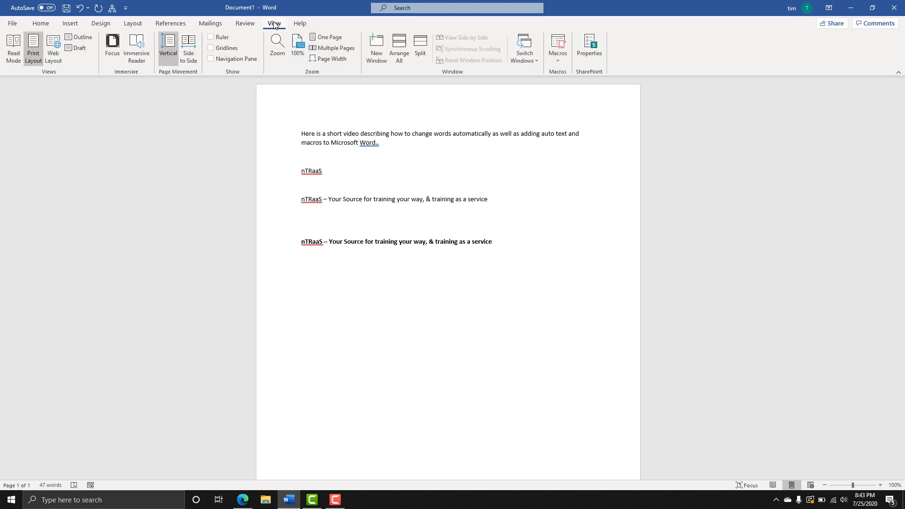
click(556, 57)
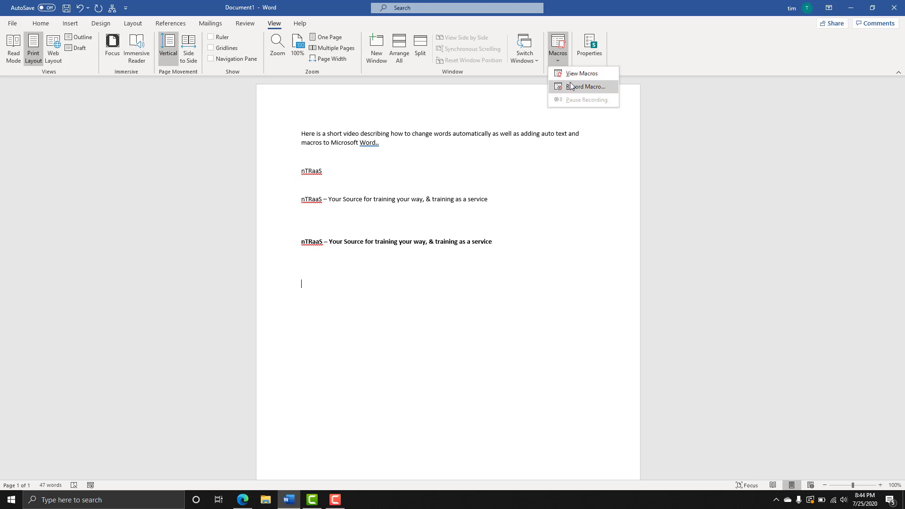
click(571, 86)
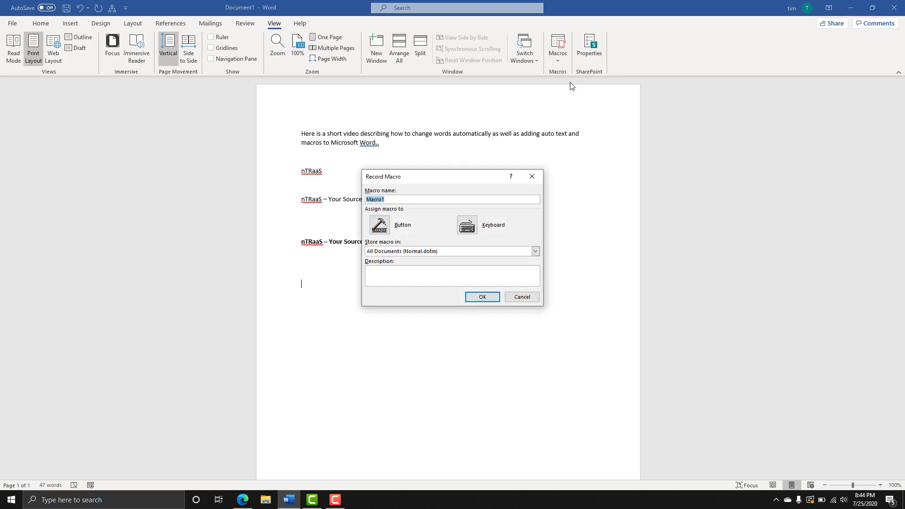
text(ntraas_intro)
click(380, 225)
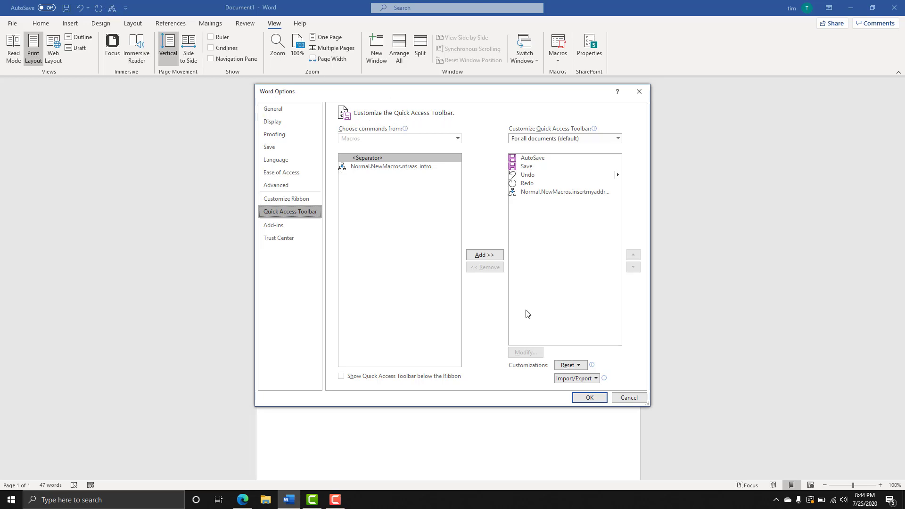
click(630, 398)
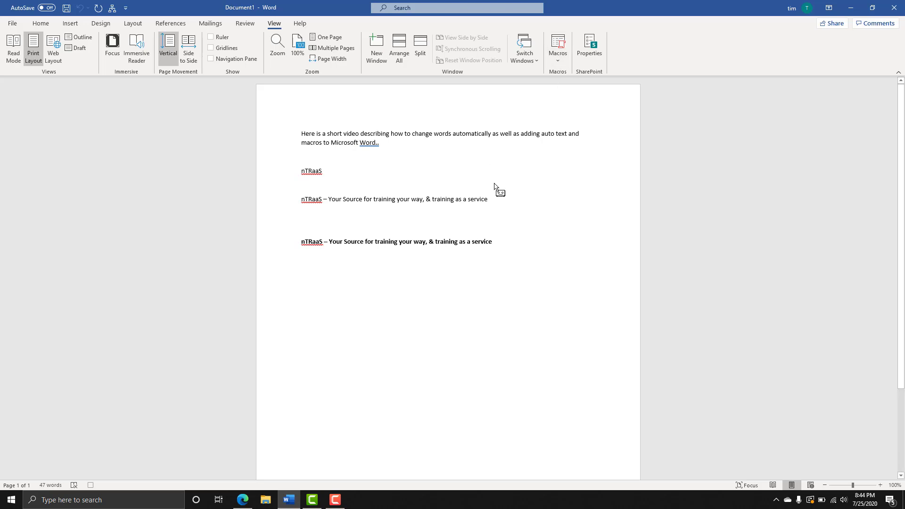
click(561, 59)
click(573, 89)
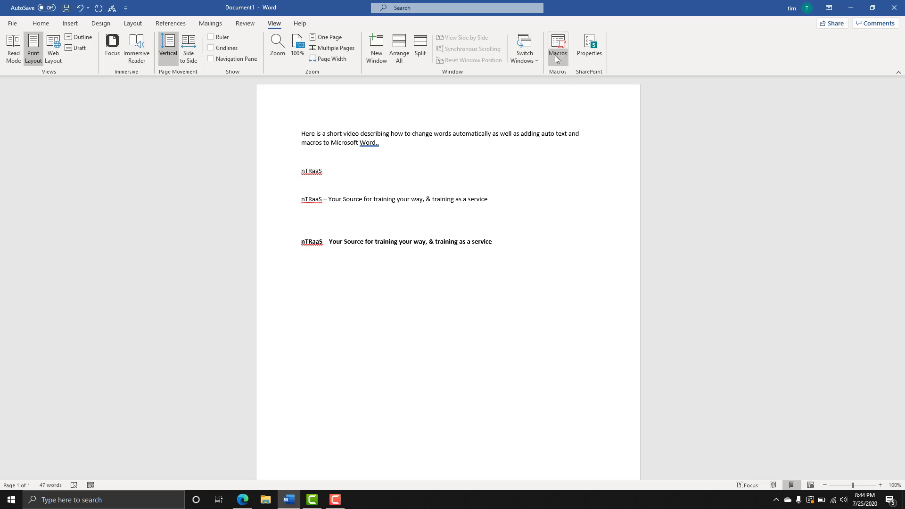
Delete the ntraas_intro and insertmyaddress macros from the macro list
click(558, 56)
click(567, 74)
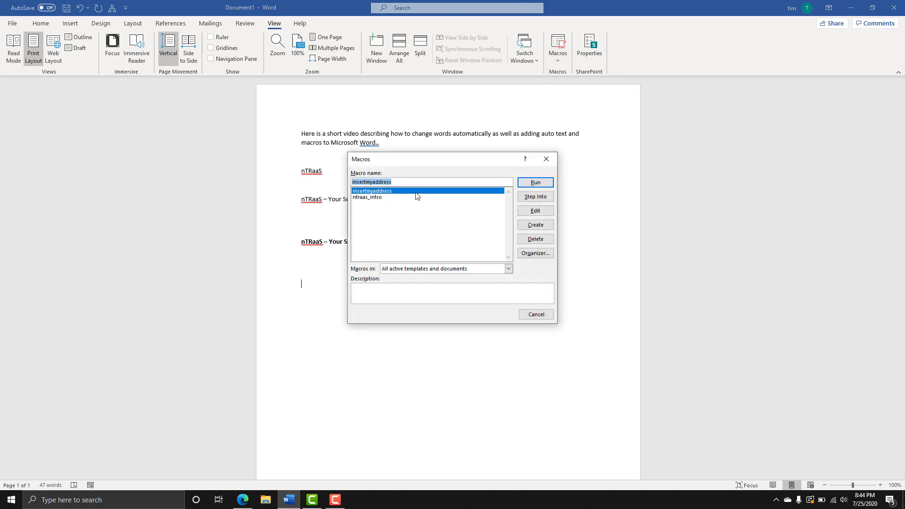
click(390, 198)
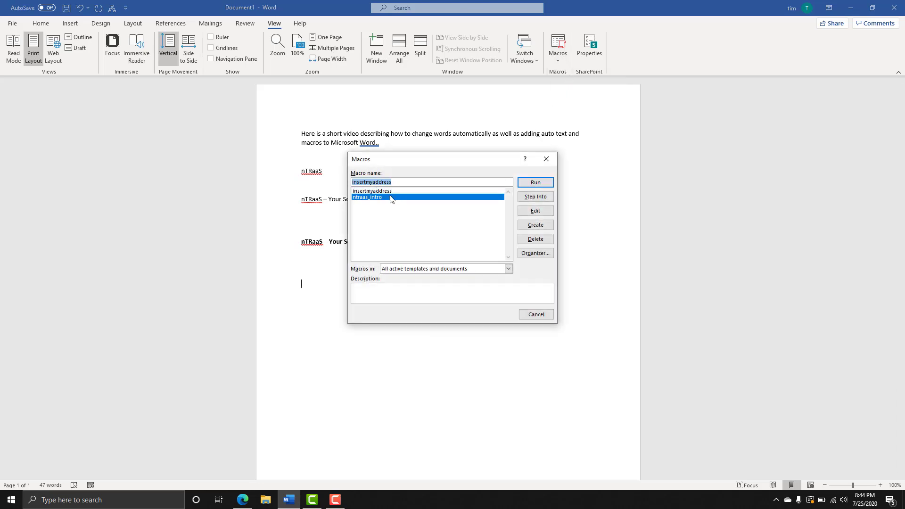
click(535, 239)
click(437, 276)
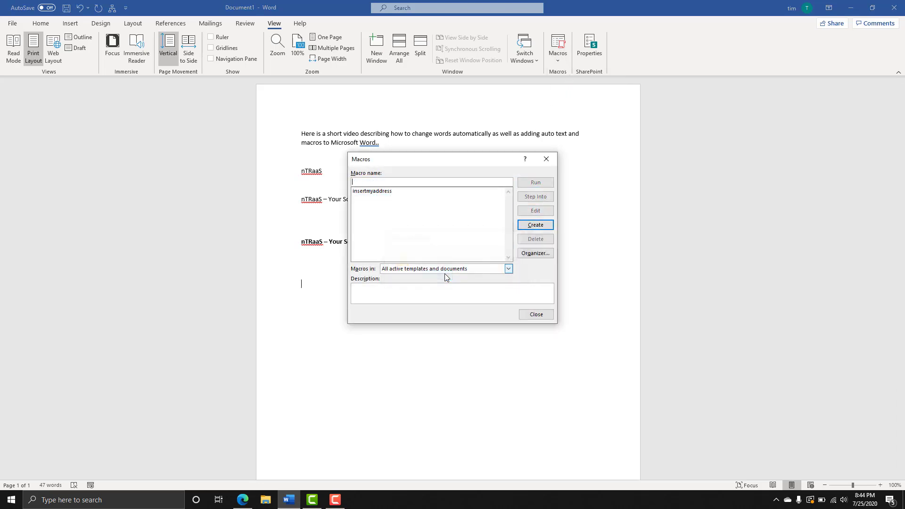
click(533, 225)
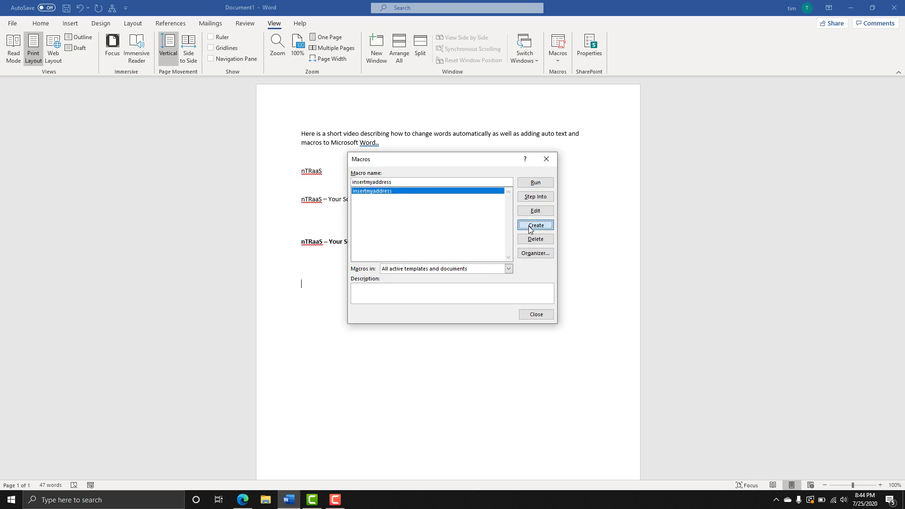
click(537, 243)
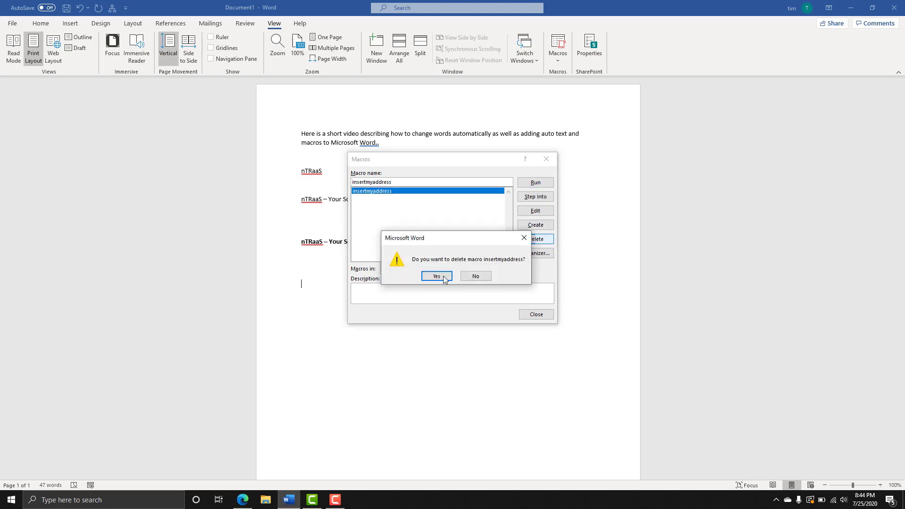
click(431, 277)
click(536, 314)
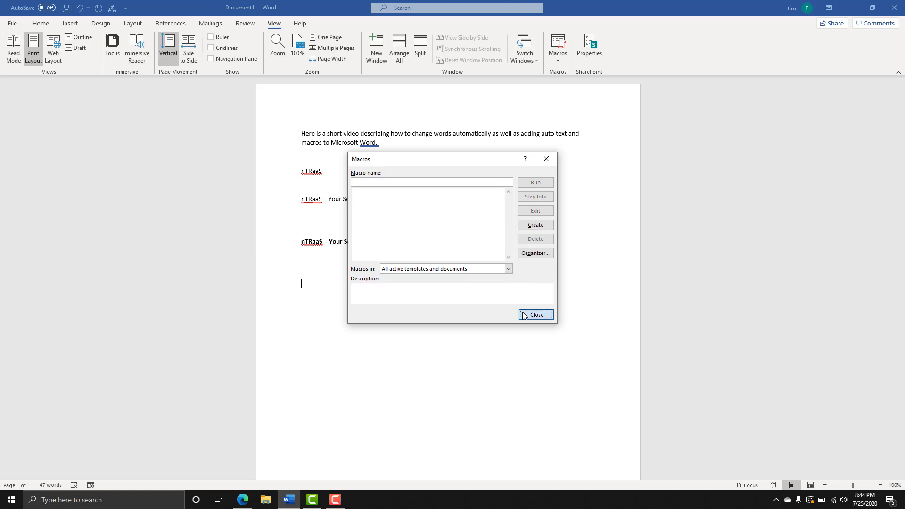
Start recording a macro named ntraas_intro, stored in Normal.dotm for all documents and assigned to the shortcut Alt+N
click(557, 59)
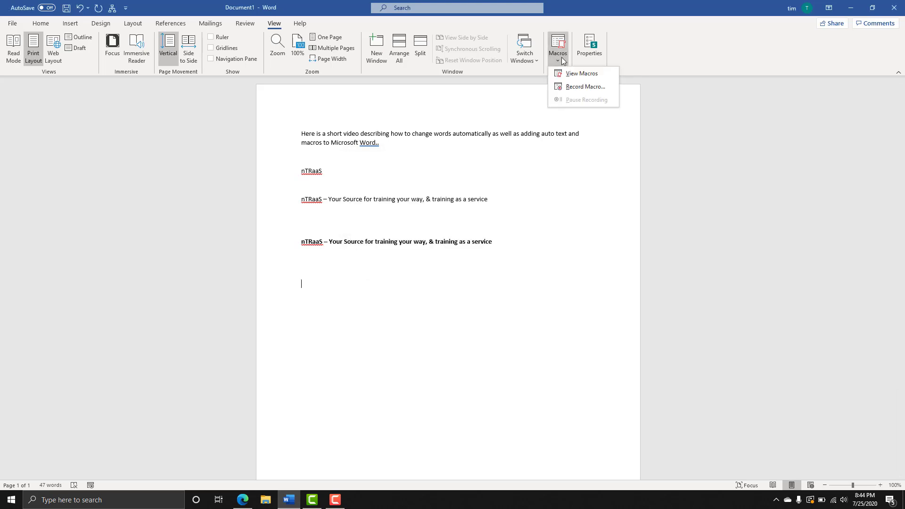
click(574, 87)
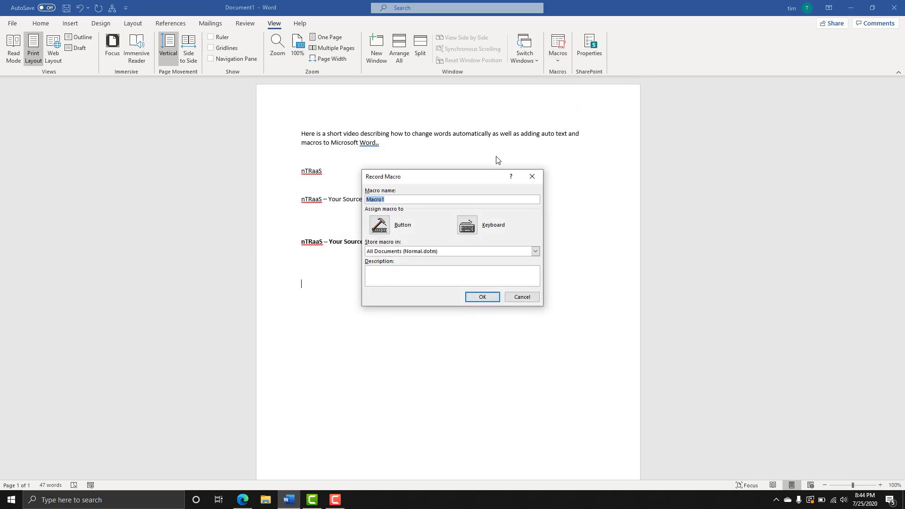
text(ntraas_intro)
click(467, 225)
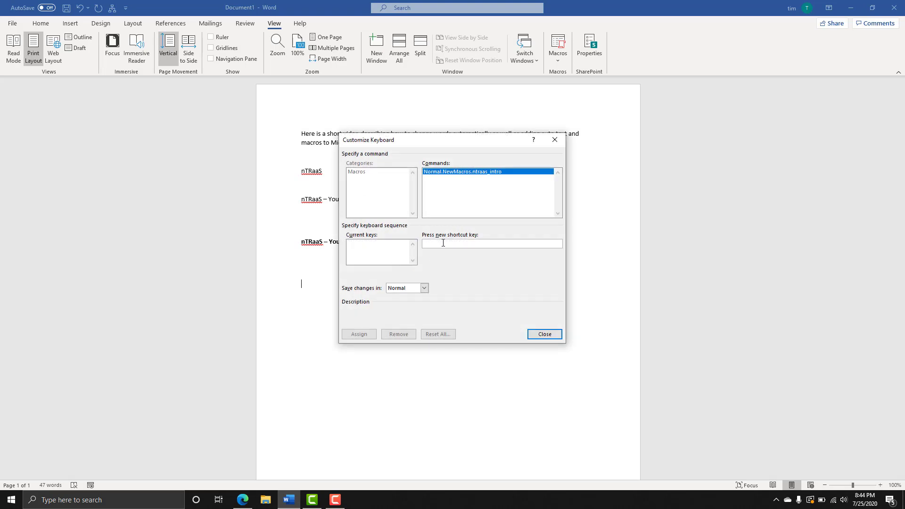
key(alt+n)
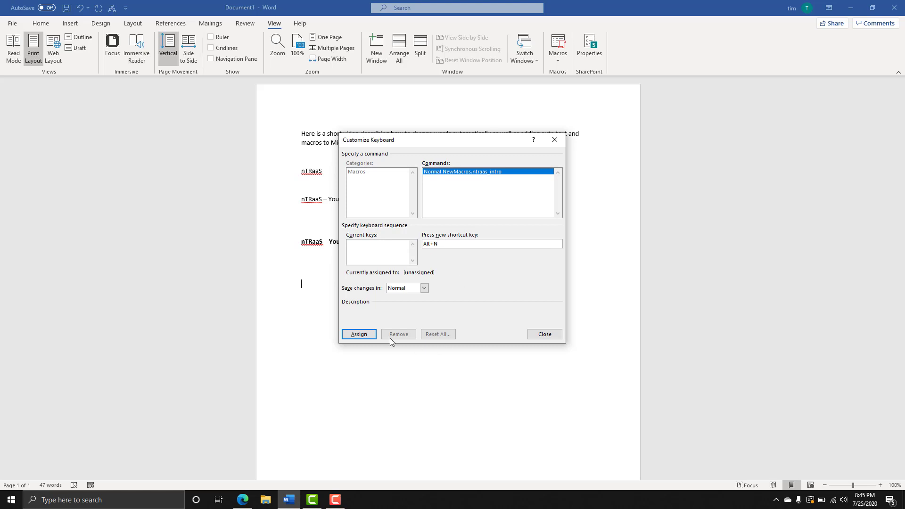
click(359, 335)
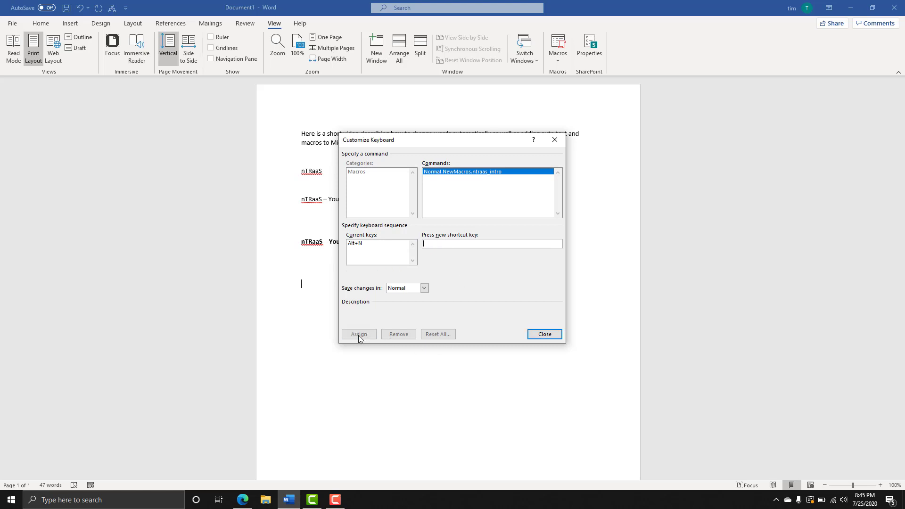
click(544, 334)
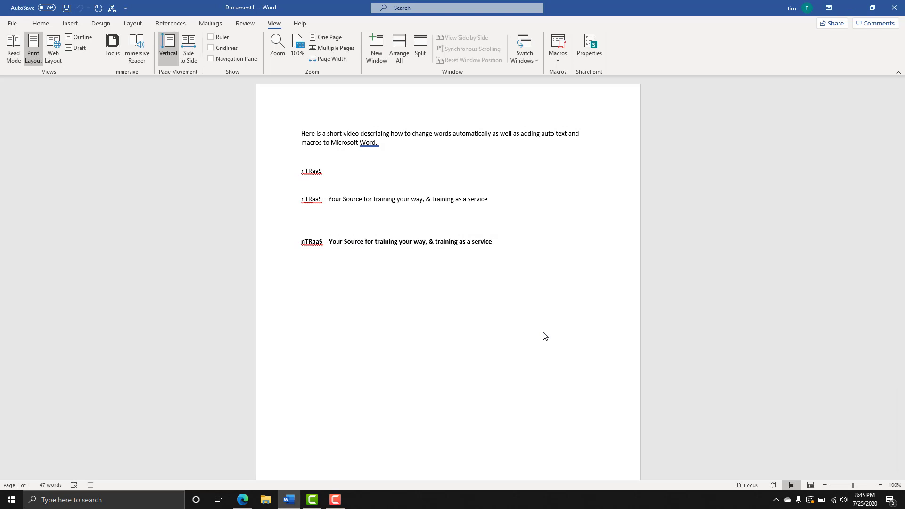
Insert the "nTRaaS – intro bold" Quick Part below the bold line while the macro is recording
click(70, 24)
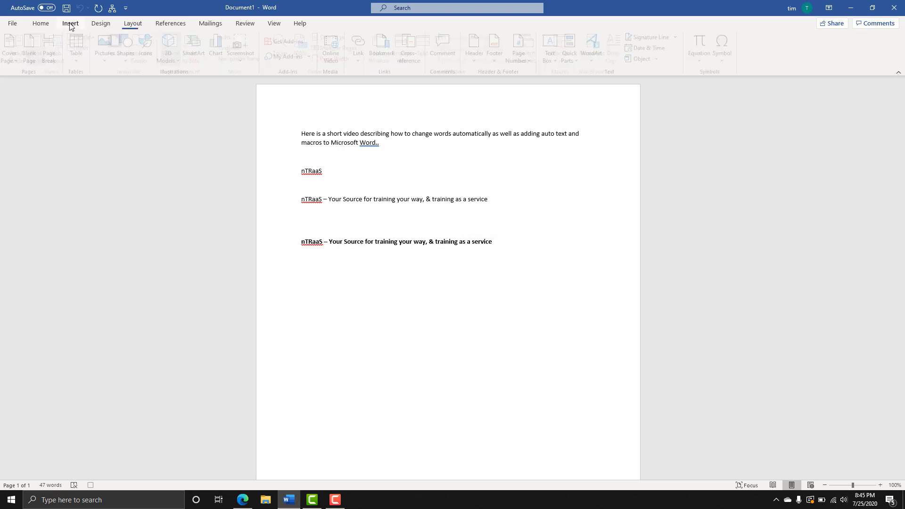
click(575, 59)
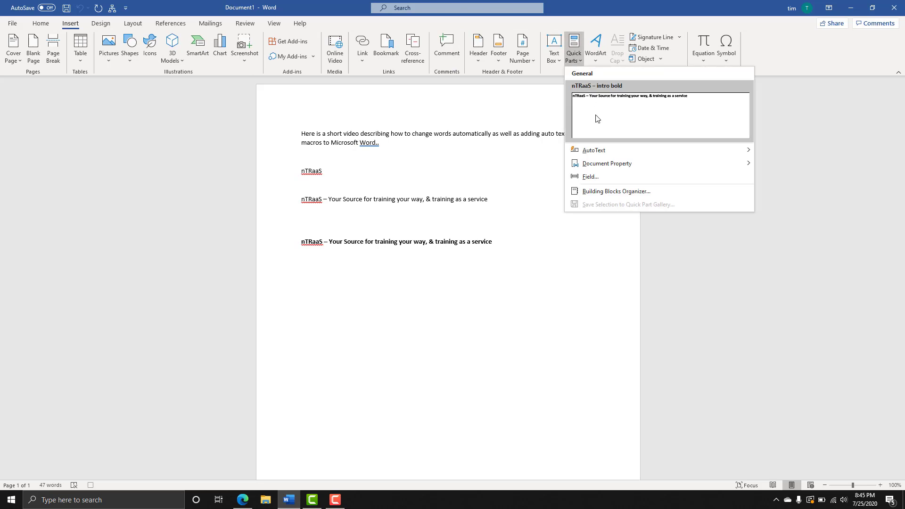
click(596, 118)
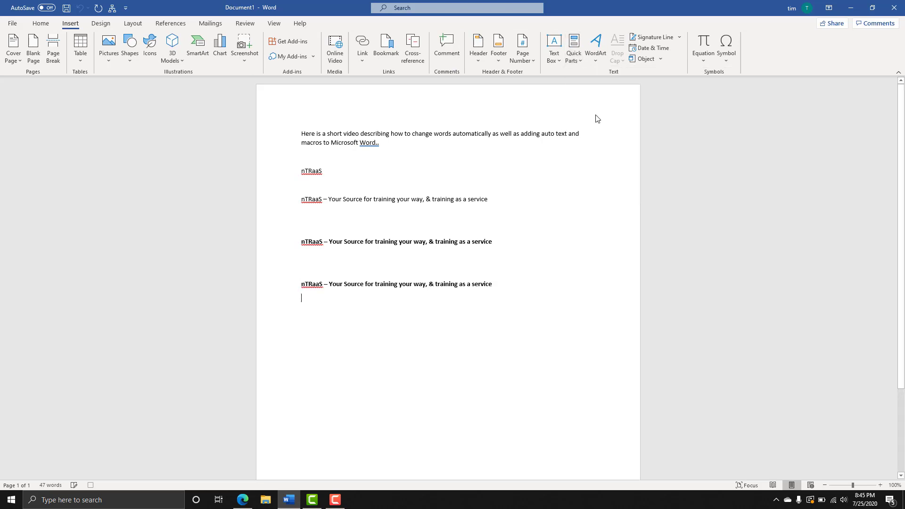
Stop recording the ntraas_intro macro
click(275, 24)
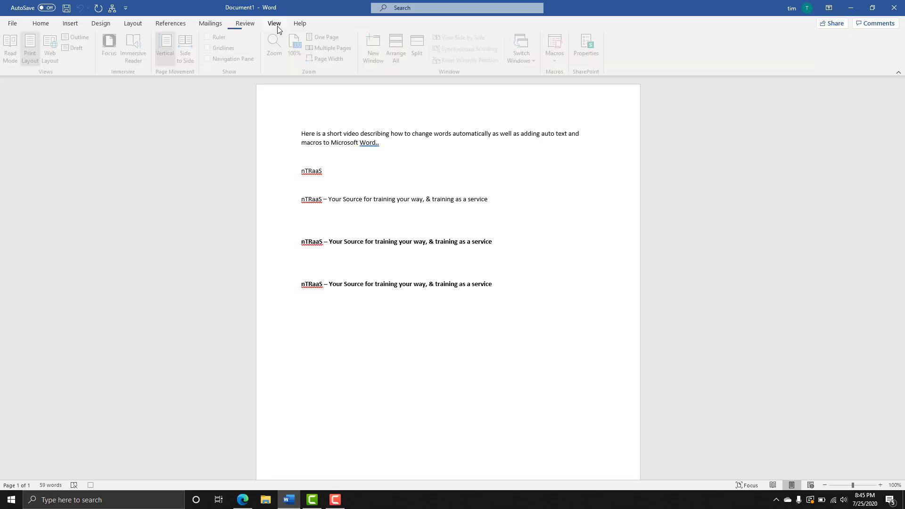
click(557, 53)
click(572, 86)
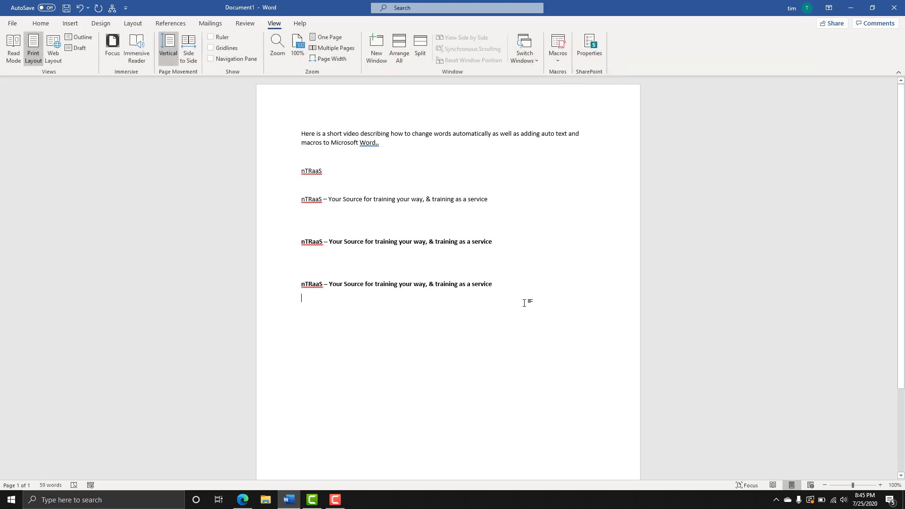
Move two lines below the last bold intro and run the ntraas_intro macro through its assigned shortcut
key(Return)
key(Return)
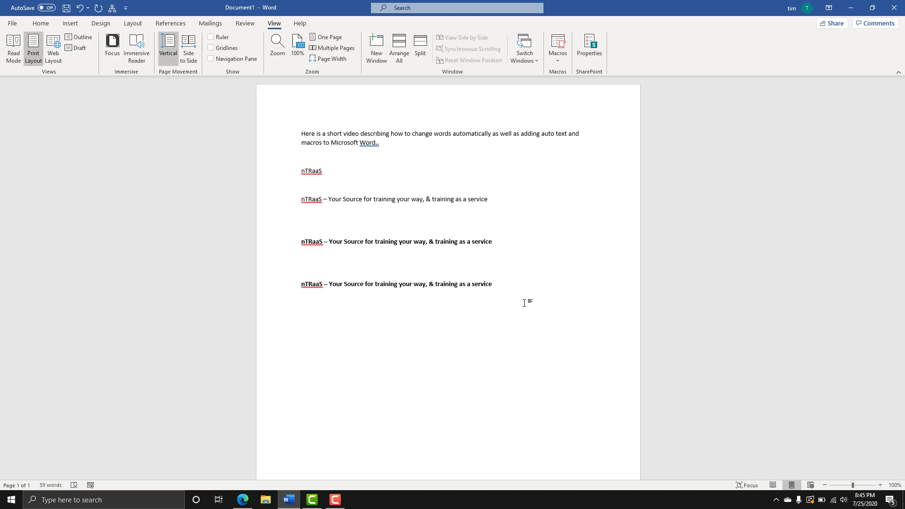
key(alt)
key(5)
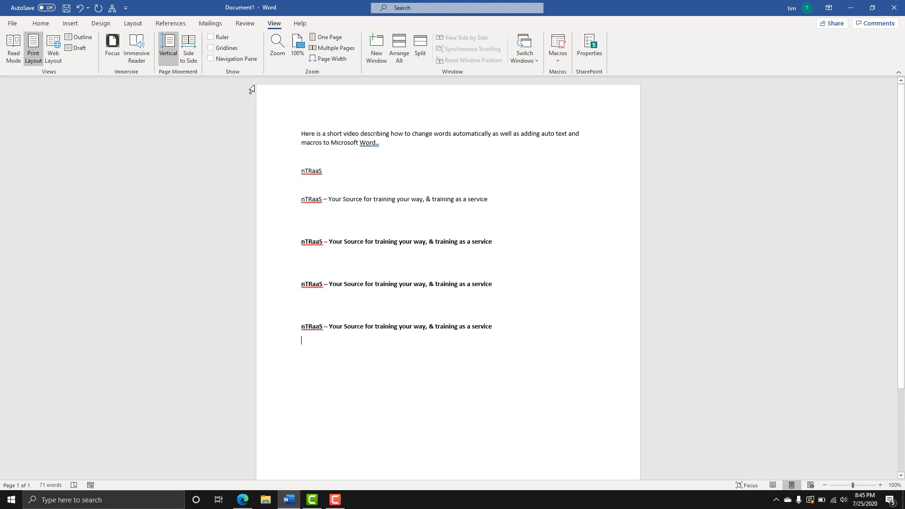
Review the "nTRaaS – intro bold" entry in the Quick Parts gallery and close the gallery without inserting it
click(70, 23)
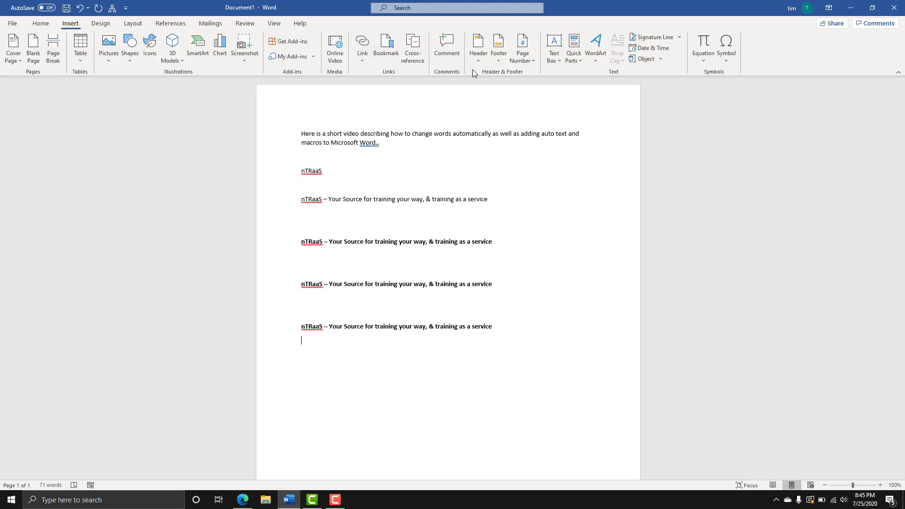
click(572, 56)
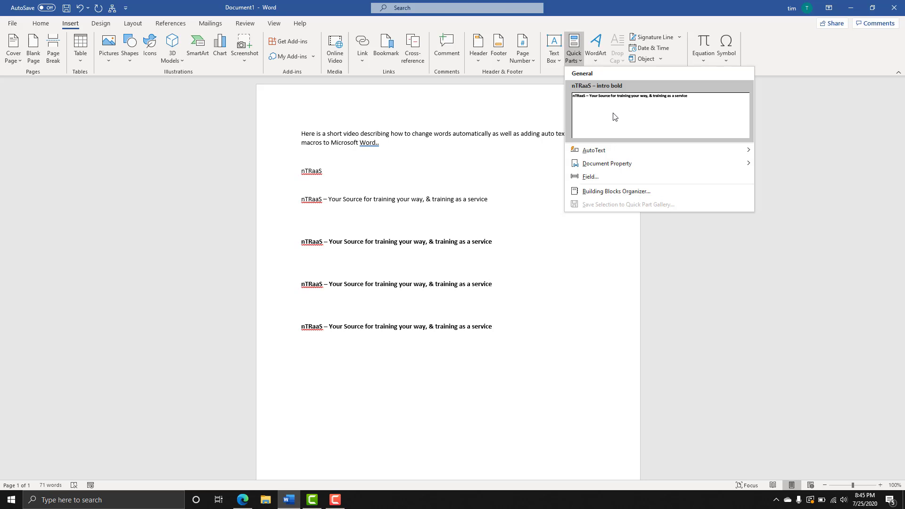
click(482, 281)
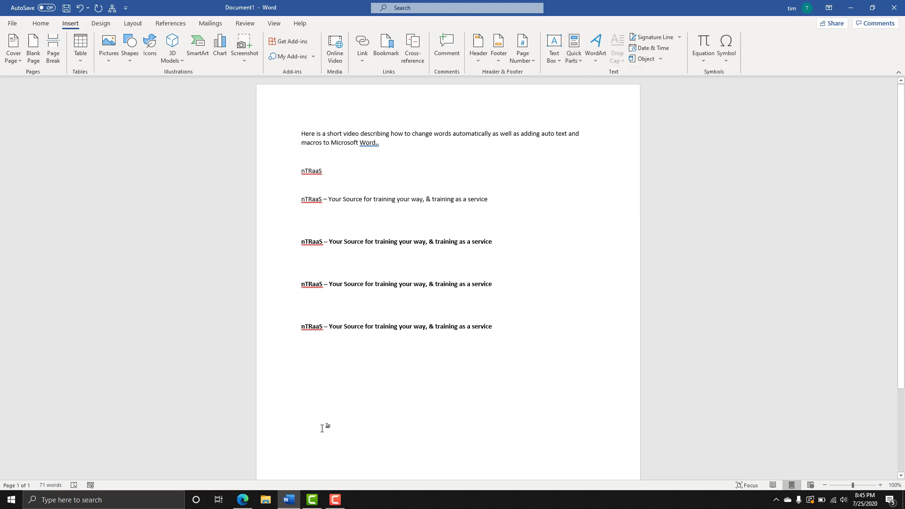